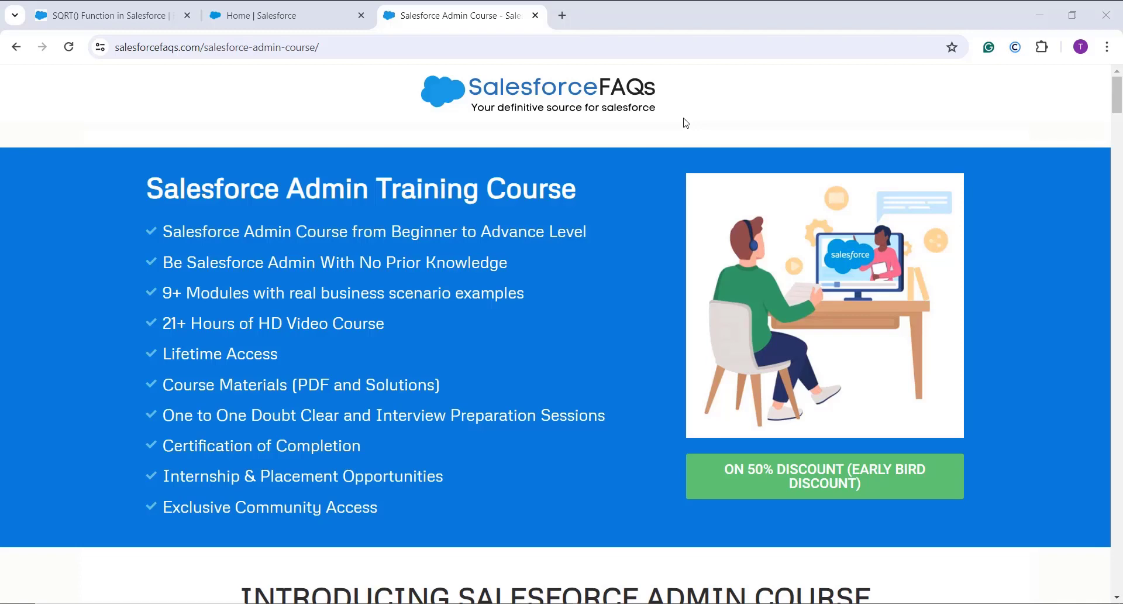
Page through the BR() syntax slides, then switch to the Service app's Home page
{"action": "scroll", "coordinate": [686, 122], "scroll_direction": "down", "scroll_amount": 1}
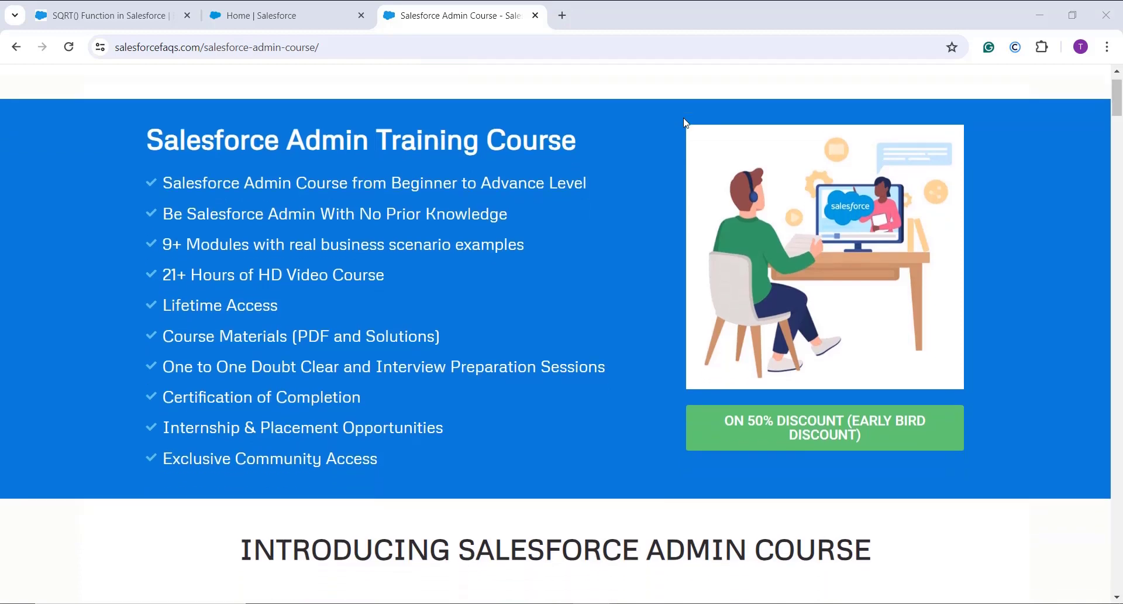
{"action": "scroll", "coordinate": [686, 122], "scroll_direction": "down", "scroll_amount": 1}
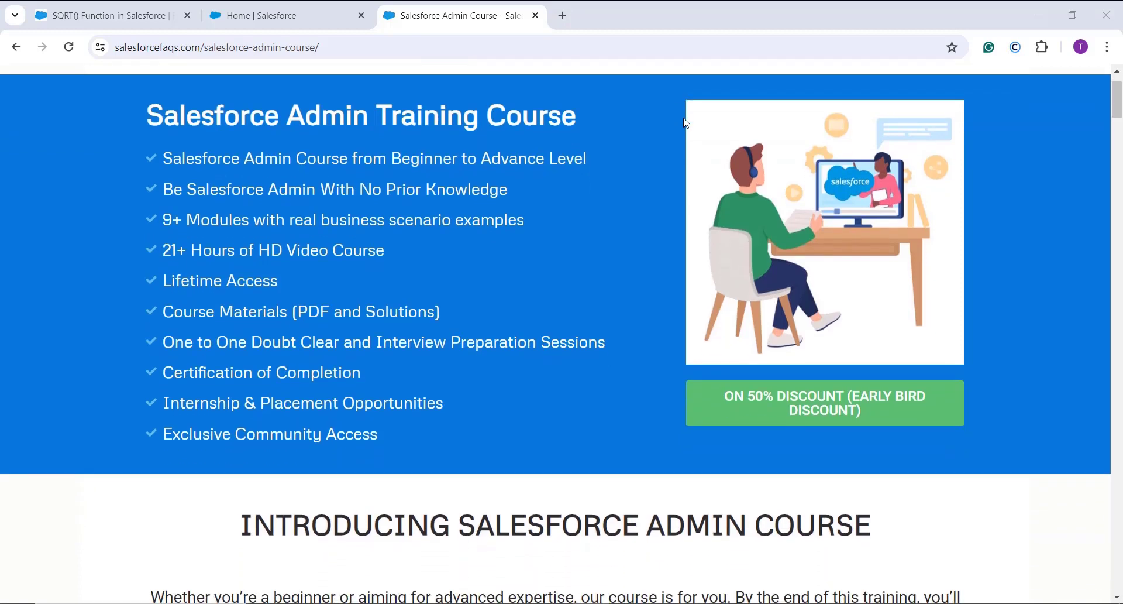
{"action": "scroll", "coordinate": [686, 122], "scroll_direction": "down", "scroll_amount": 2}
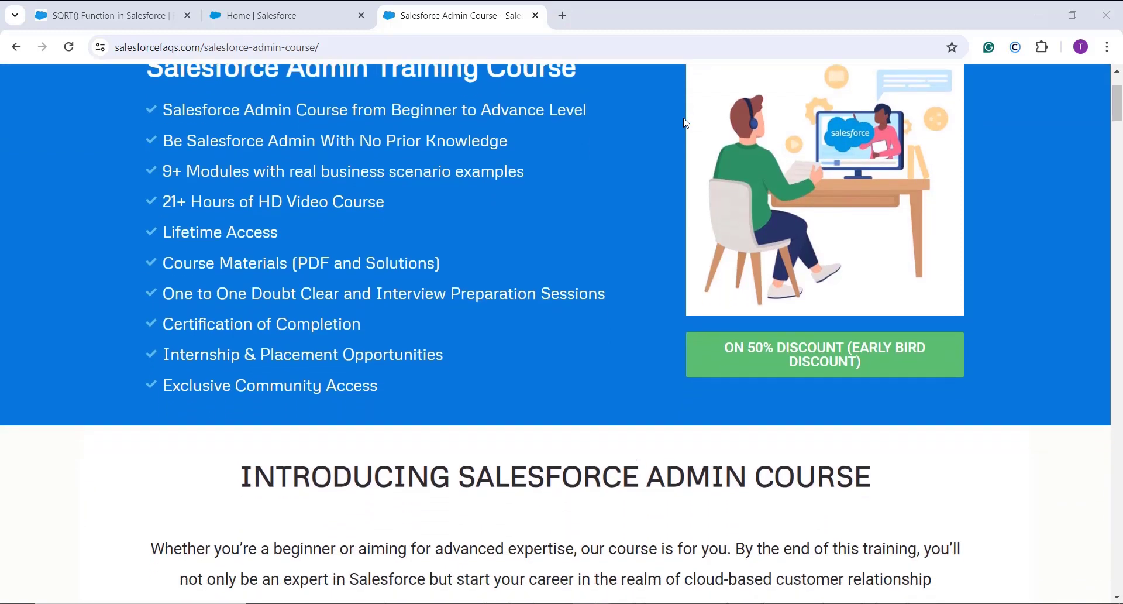
{"action": "scroll", "coordinate": [686, 123], "scroll_direction": "down", "scroll_amount": 1}
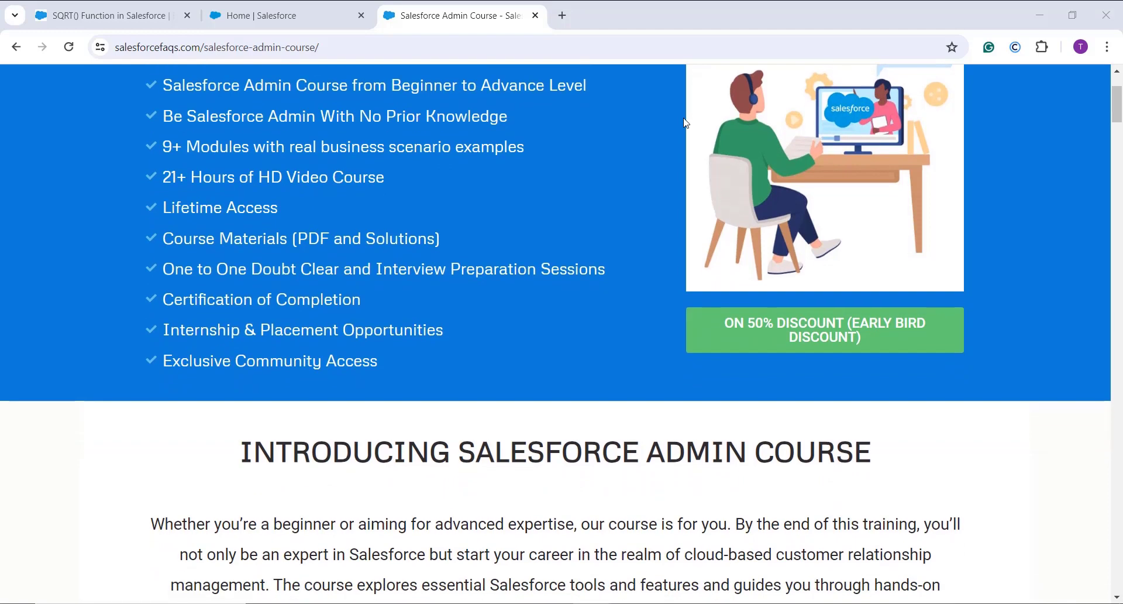
{"action": "scroll", "coordinate": [686, 123], "scroll_direction": "down", "scroll_amount": 8}
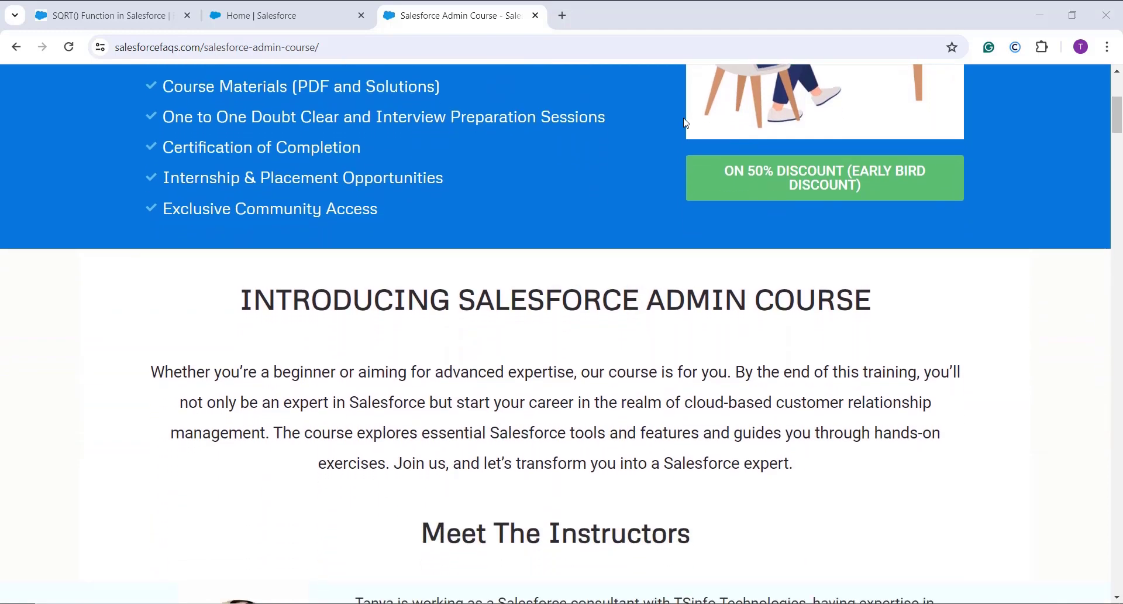
{"action": "scroll", "coordinate": [686, 123], "scroll_direction": "down", "scroll_amount": 20}
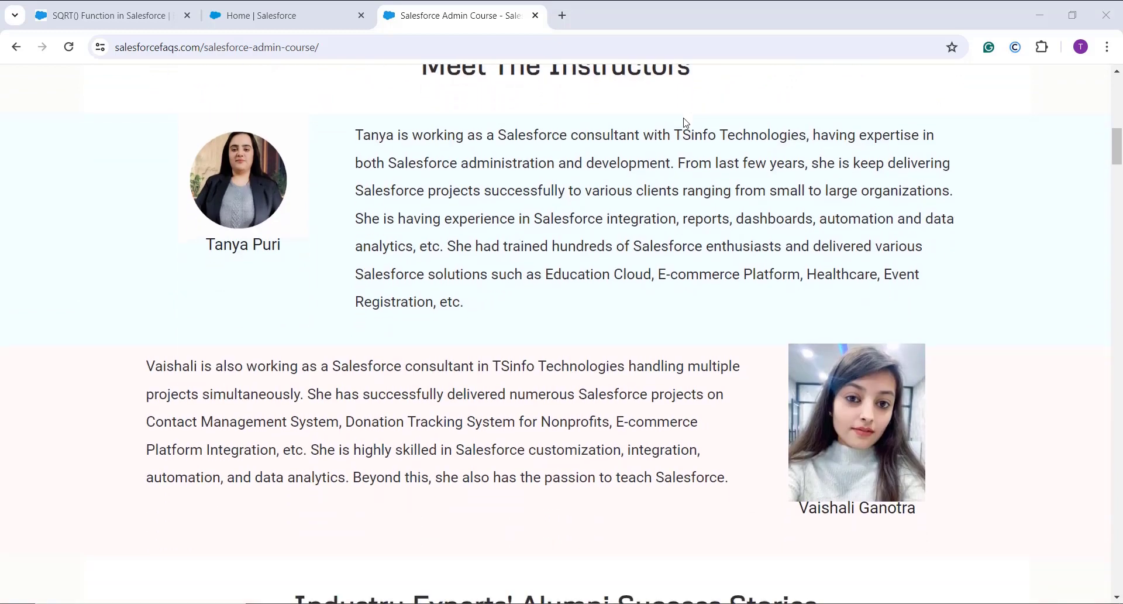
{"action": "scroll", "coordinate": [686, 123], "scroll_direction": "down", "scroll_amount": 10}
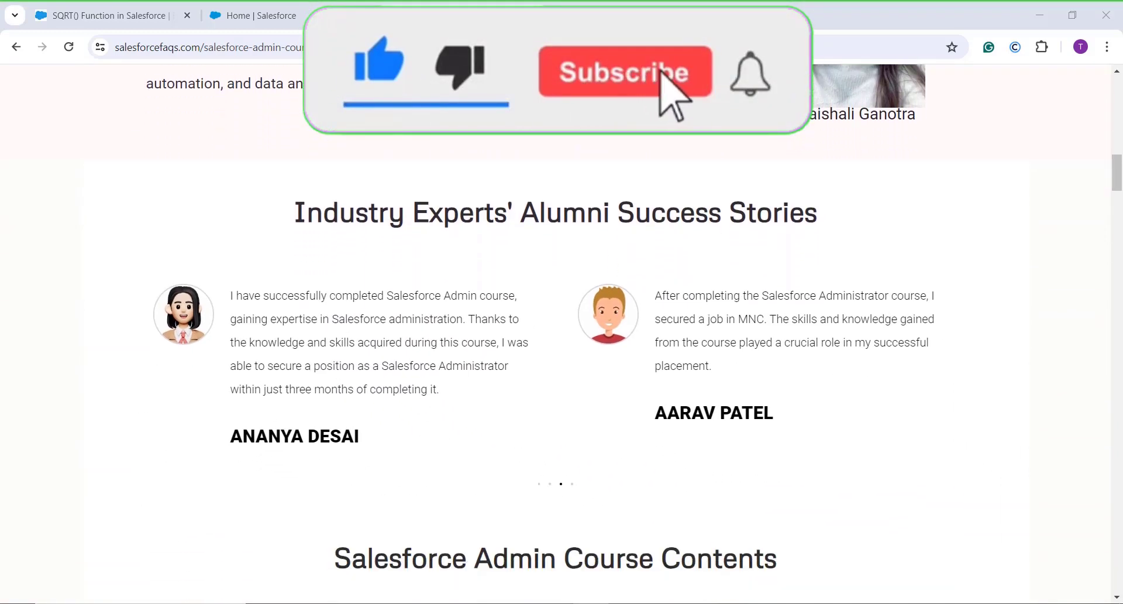
{"action": "scroll", "coordinate": [686, 123], "scroll_direction": "down", "scroll_amount": 12}
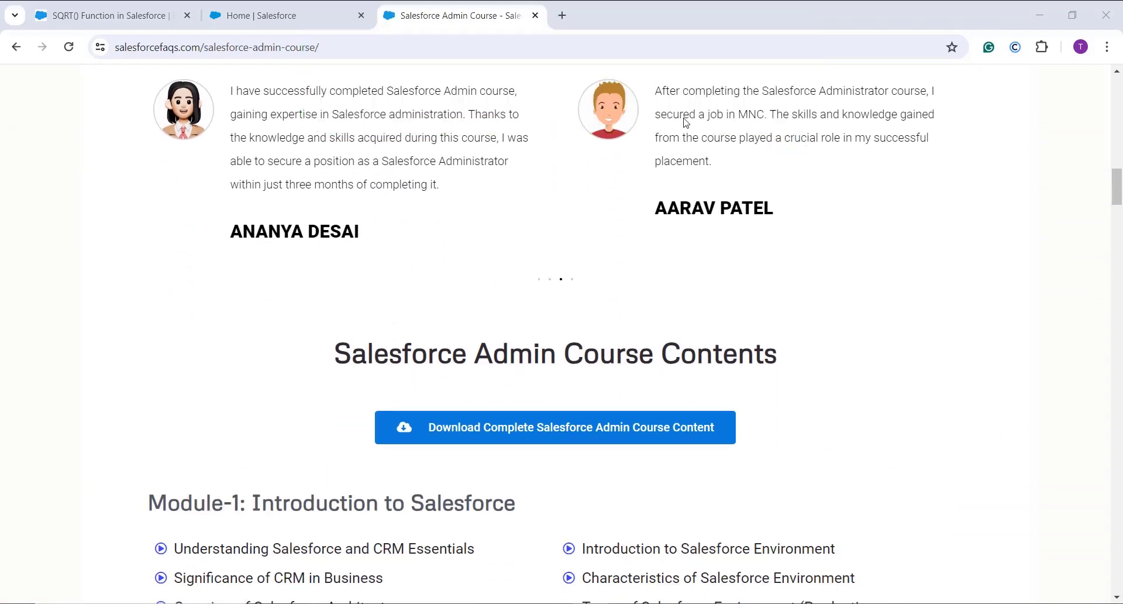
{"action": "scroll", "coordinate": [686, 123], "scroll_direction": "down", "scroll_amount": 1}
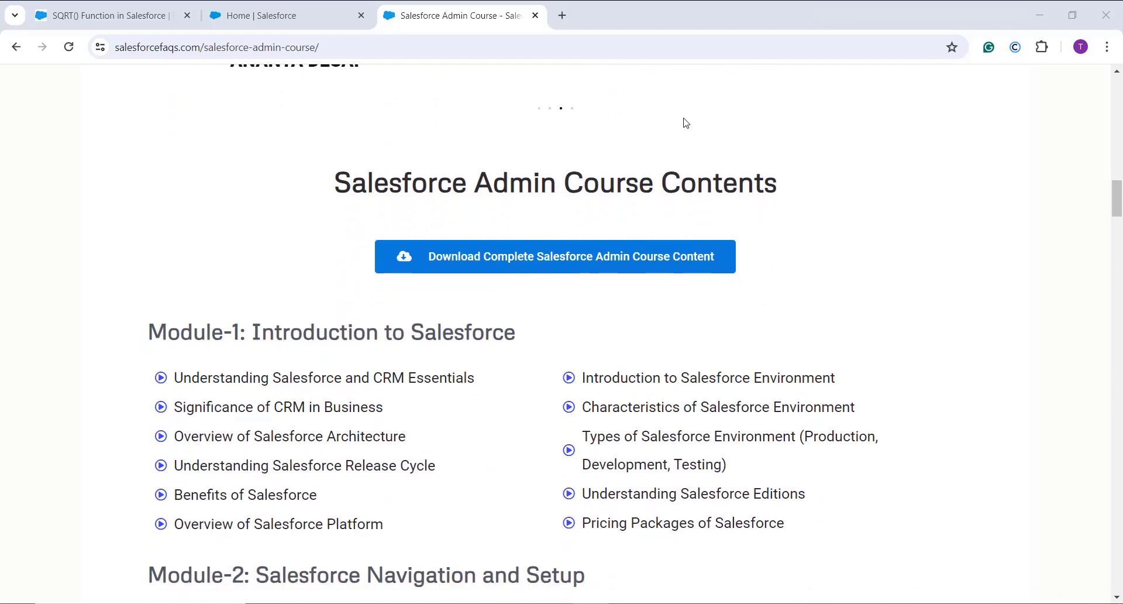
{"action": "scroll", "coordinate": [687, 123], "scroll_direction": "down", "scroll_amount": 2}
{"action": "scroll", "coordinate": [686, 123], "scroll_direction": "down", "scroll_amount": 3}
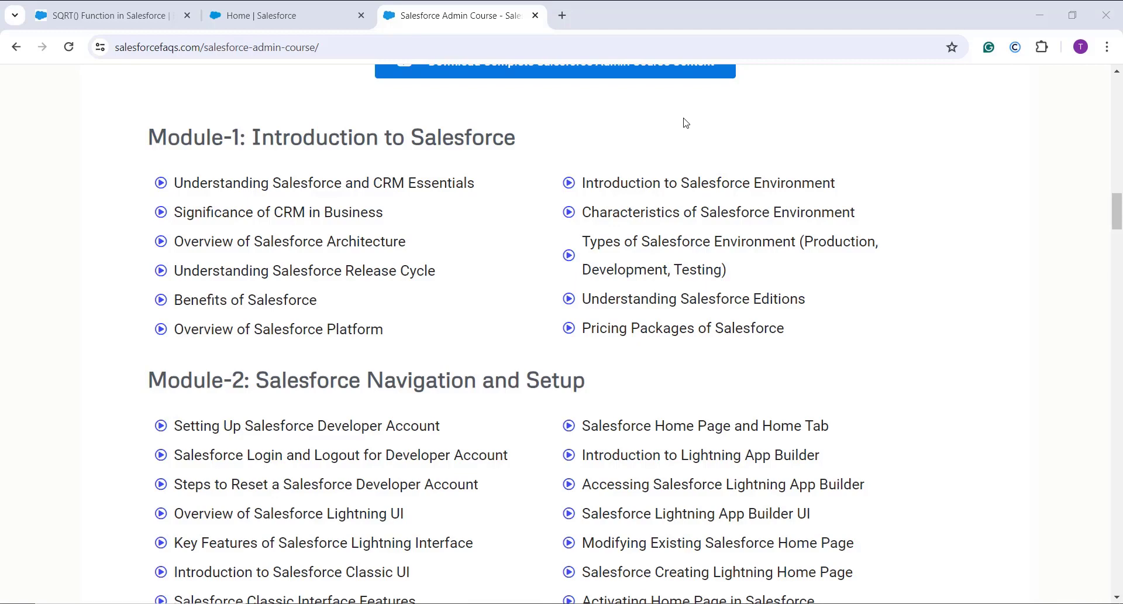
{"action": "scroll", "coordinate": [686, 123], "scroll_direction": "down", "scroll_amount": 2}
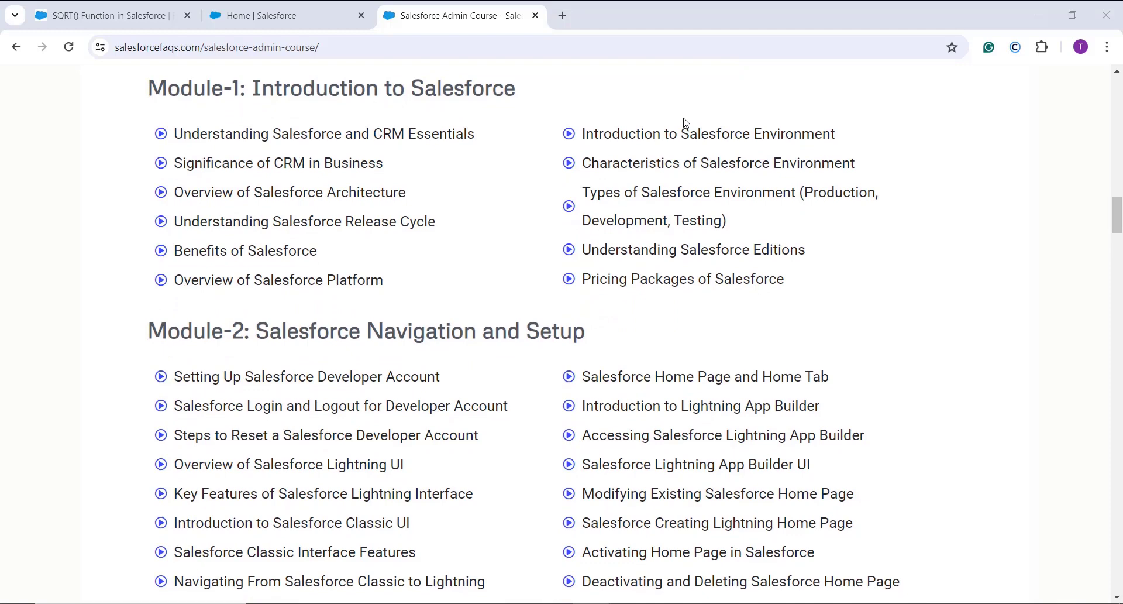
{"action": "scroll", "coordinate": [686, 123], "scroll_direction": "down", "scroll_amount": 3}
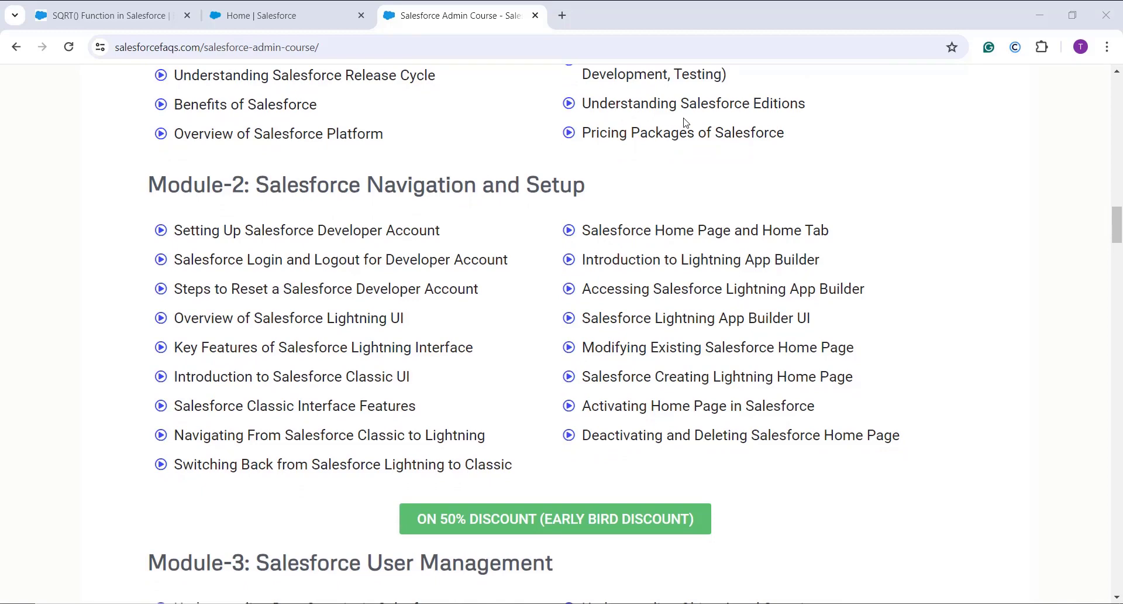
{"action": "scroll", "coordinate": [686, 123], "scroll_direction": "down", "scroll_amount": 2}
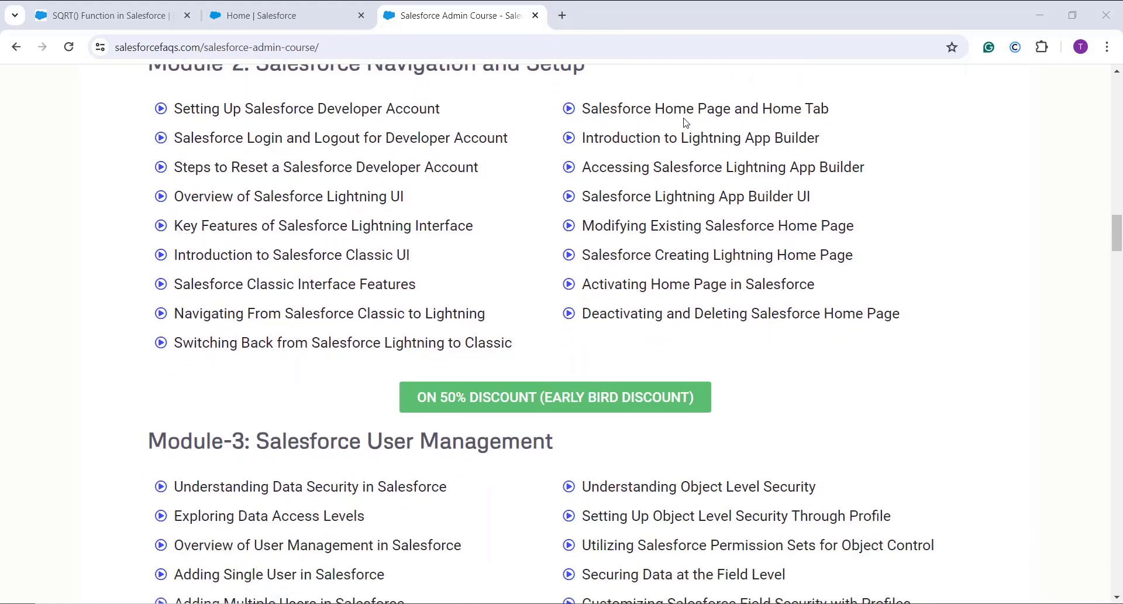
{"action": "scroll", "coordinate": [686, 123], "scroll_direction": "down", "scroll_amount": 4}
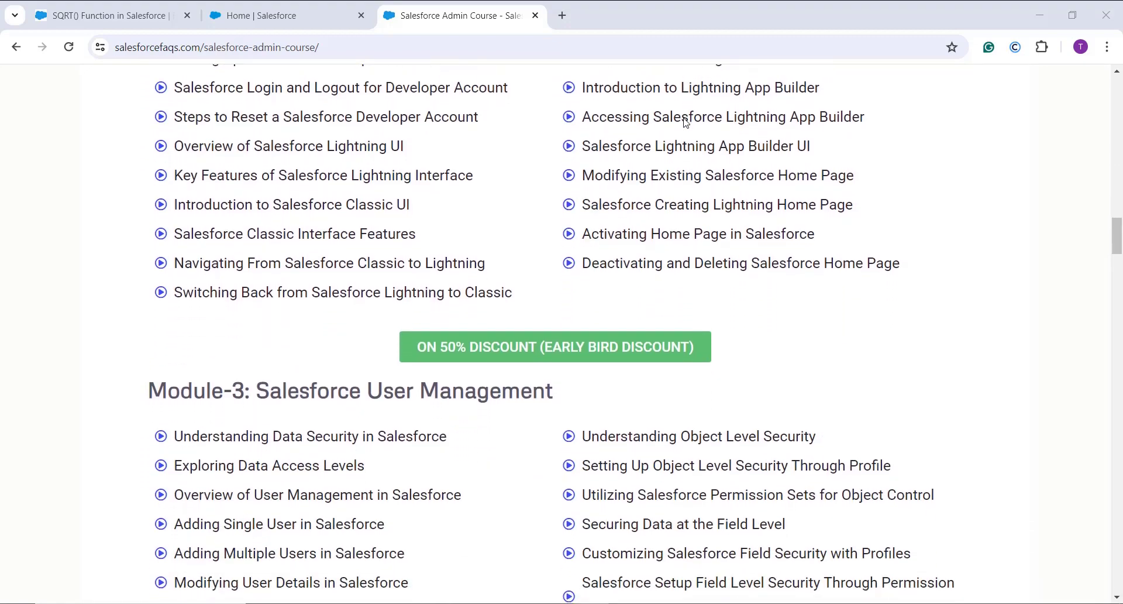
{"action": "scroll", "coordinate": [686, 123], "scroll_direction": "down", "scroll_amount": 1}
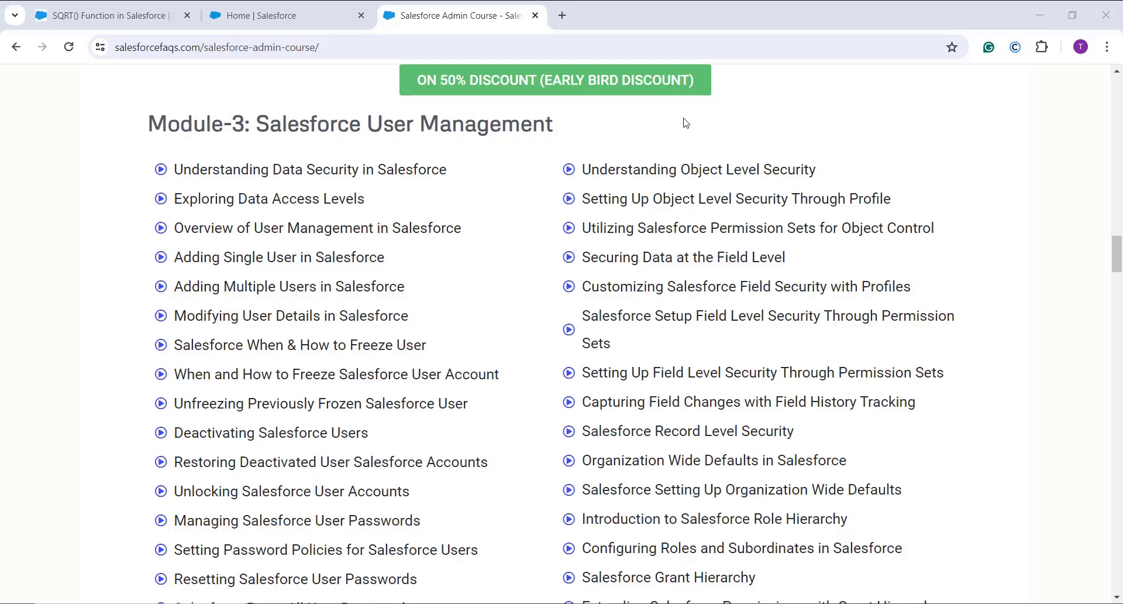
{"action": "scroll", "coordinate": [686, 123], "scroll_direction": "down", "scroll_amount": 2}
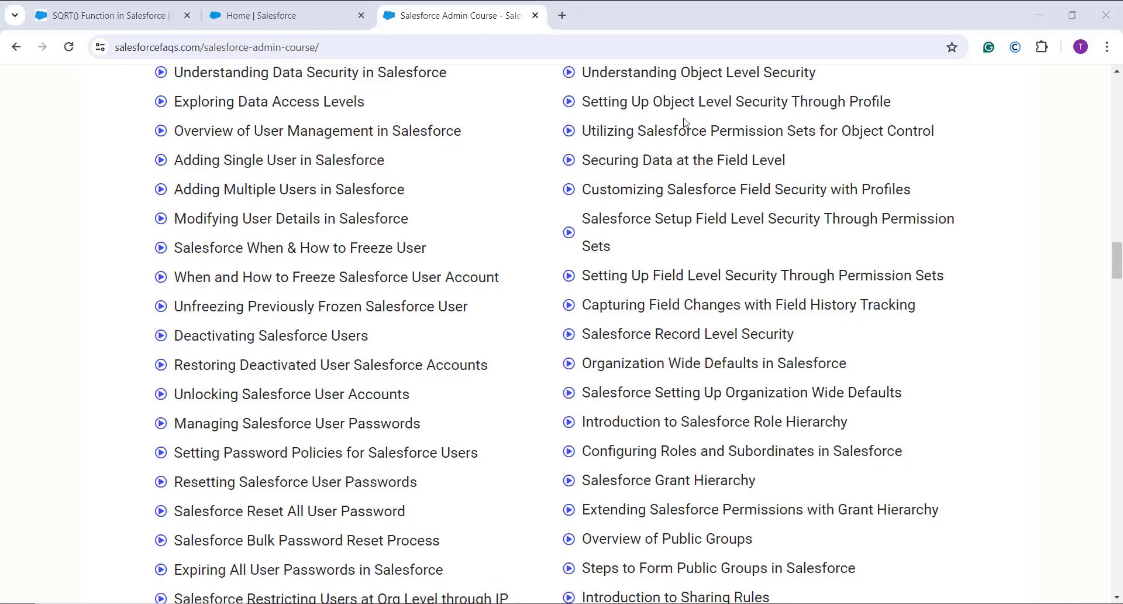
{"action": "scroll", "coordinate": [686, 122], "scroll_direction": "down", "scroll_amount": 2}
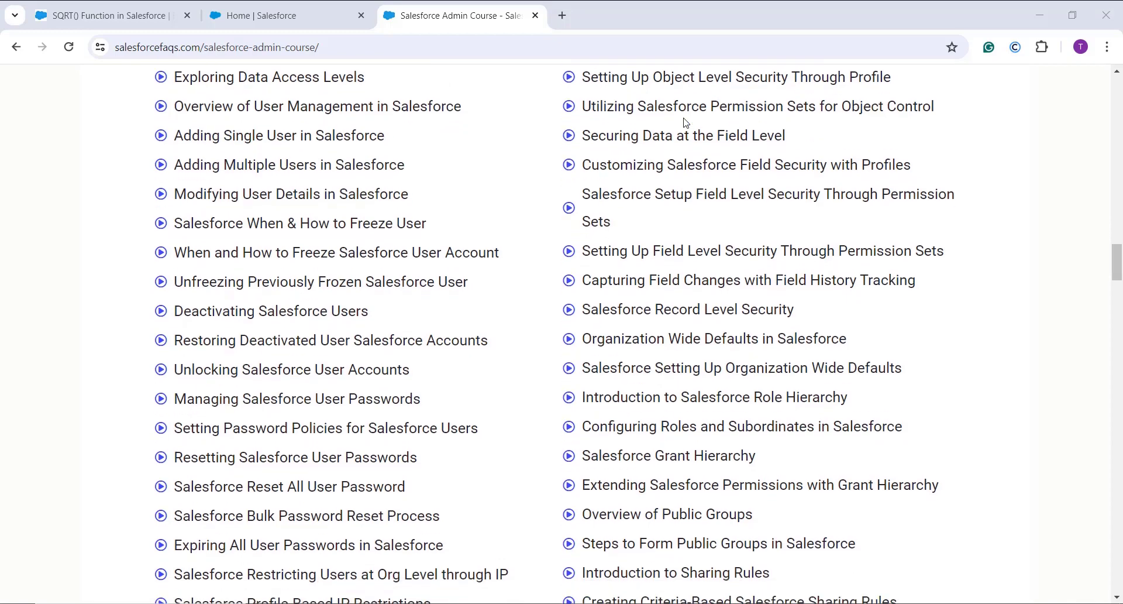
{"action": "scroll", "coordinate": [686, 123], "scroll_direction": "down", "scroll_amount": 1}
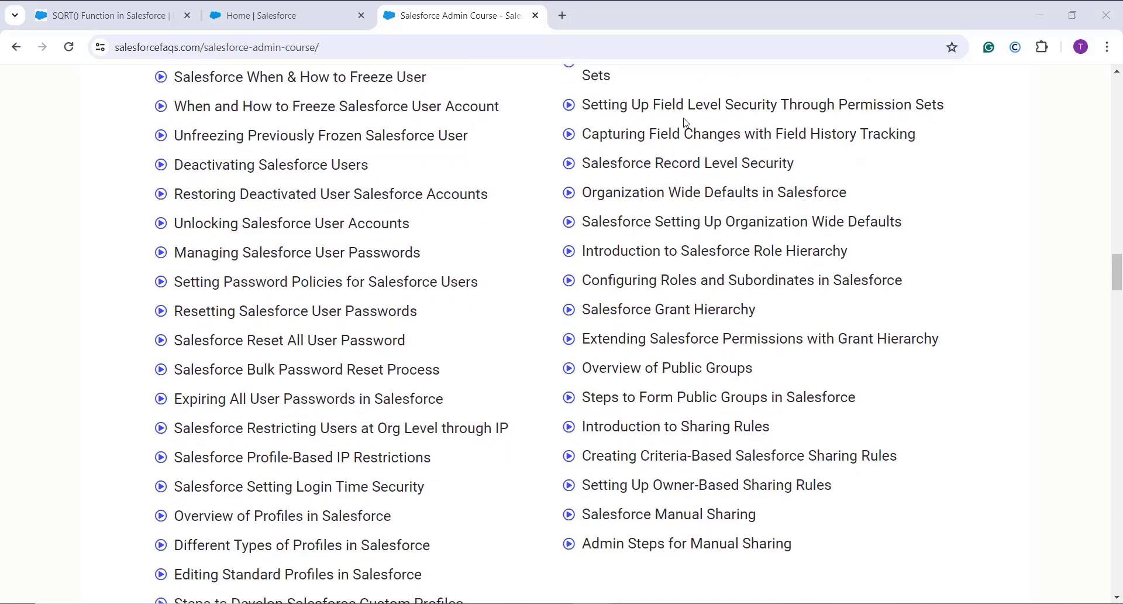
{"action": "scroll", "coordinate": [686, 122], "scroll_direction": "down", "scroll_amount": 1}
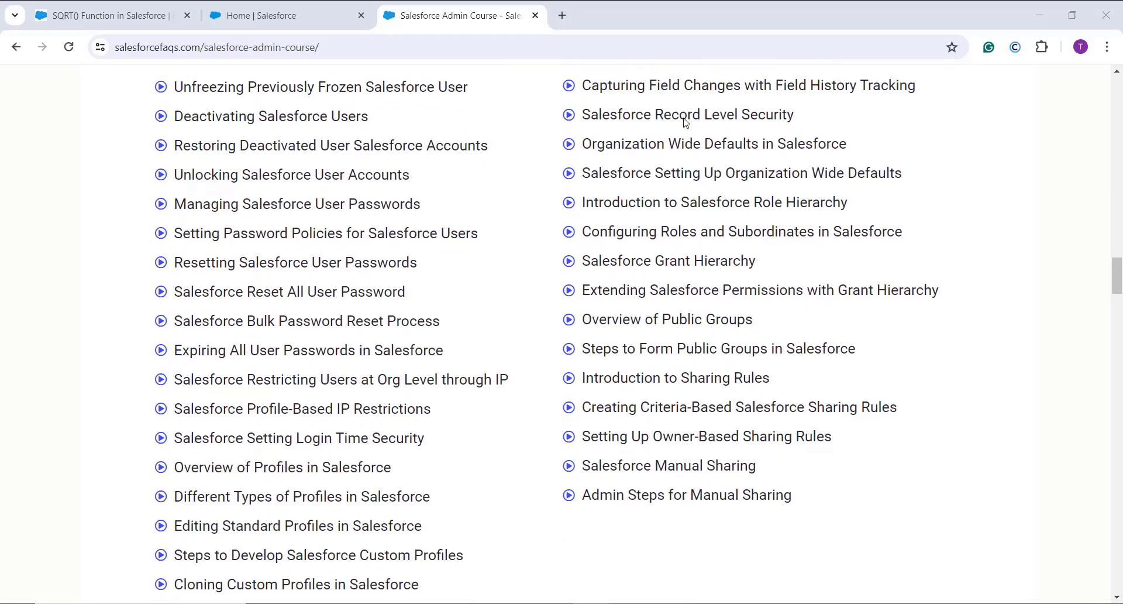
{"action": "scroll", "coordinate": [686, 122], "scroll_direction": "down", "scroll_amount": 10}
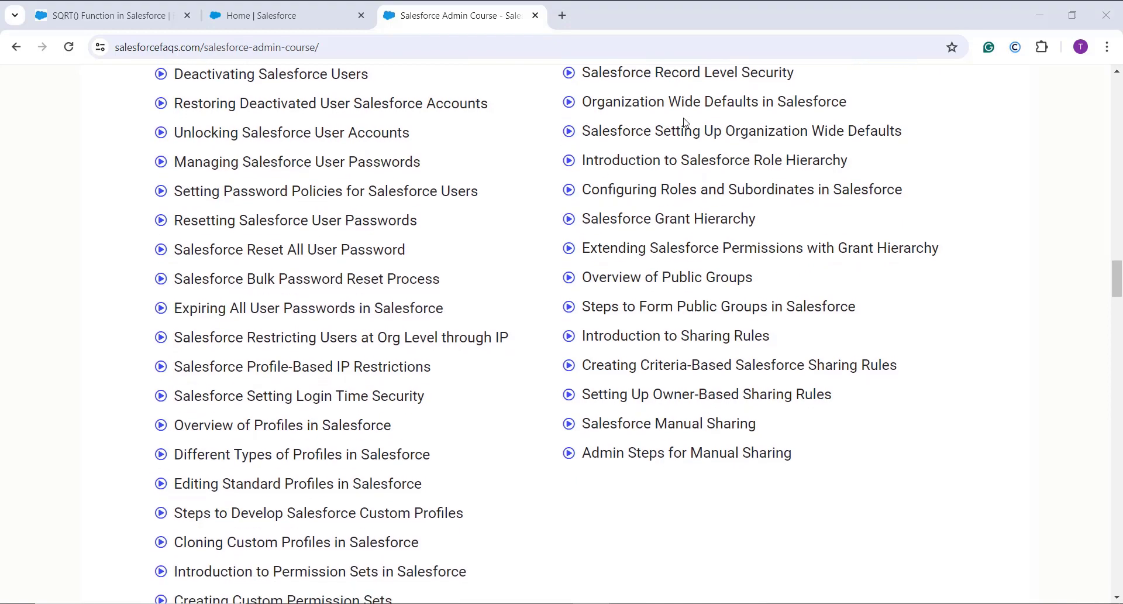
{"action": "scroll", "coordinate": [686, 122], "scroll_direction": "down", "scroll_amount": 1}
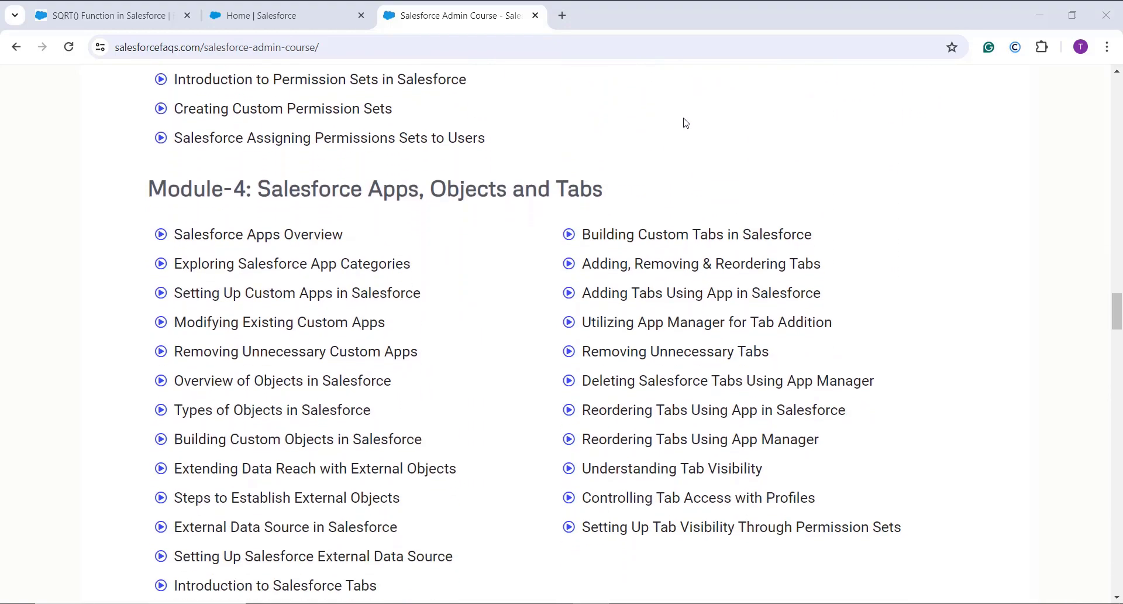
{"action": "scroll", "coordinate": [686, 122], "scroll_direction": "down", "scroll_amount": 1}
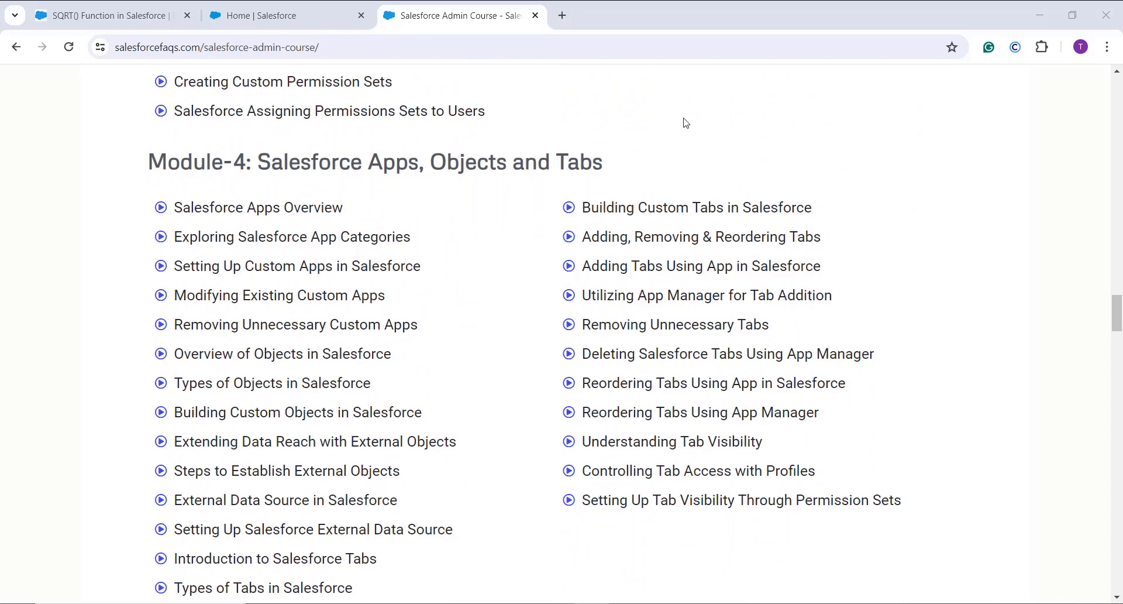
{"action": "scroll", "coordinate": [686, 122], "scroll_direction": "down", "scroll_amount": 2}
{"action": "scroll", "coordinate": [686, 122], "scroll_direction": "down", "scroll_amount": 5}
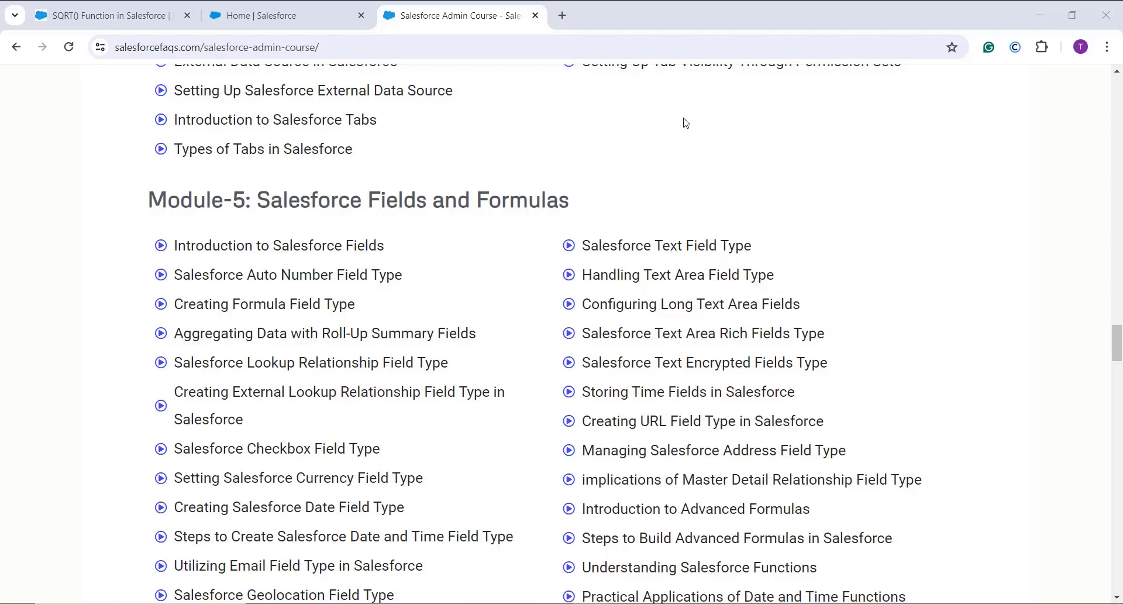
{"action": "scroll", "coordinate": [687, 122], "scroll_direction": "down", "scroll_amount": 1}
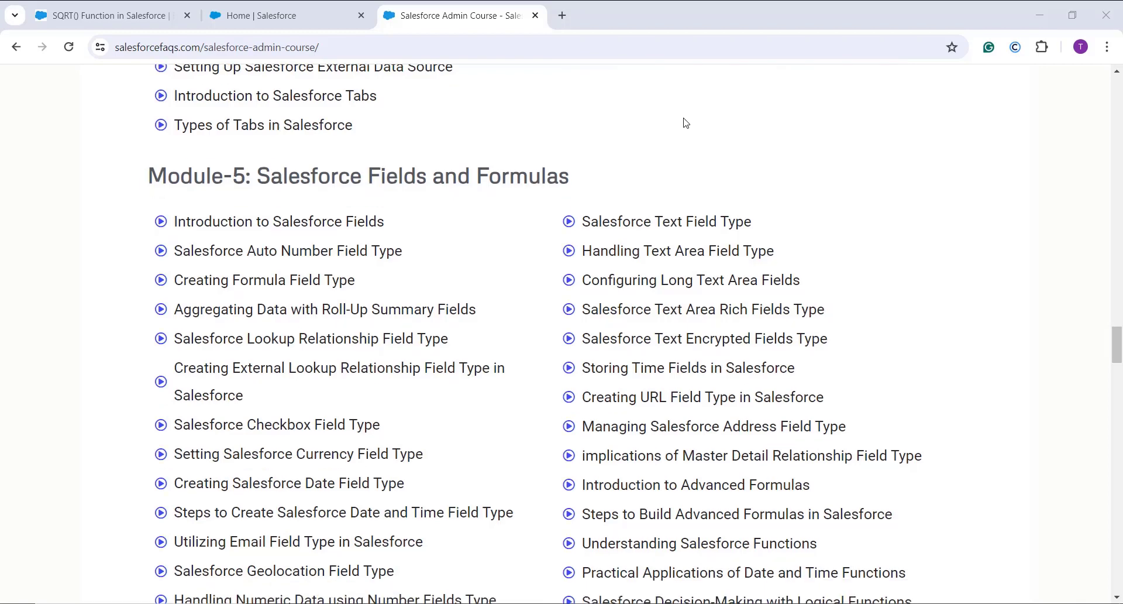
{"action": "scroll", "coordinate": [686, 122], "scroll_direction": "down", "scroll_amount": 2}
{"action": "scroll", "coordinate": [686, 122], "scroll_direction": "down", "scroll_amount": 6}
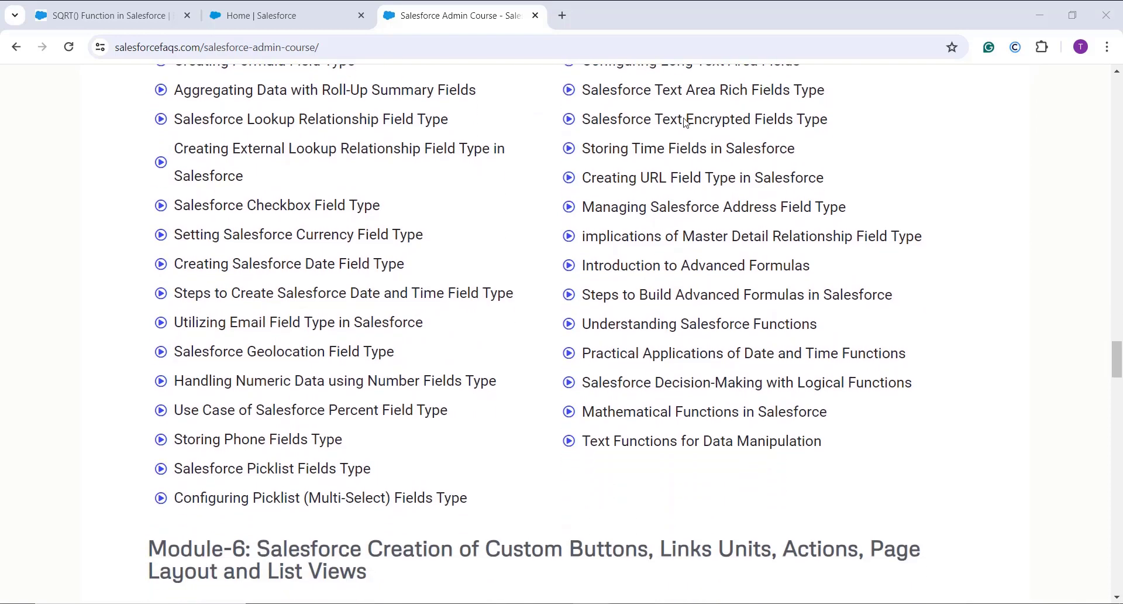
{"action": "scroll", "coordinate": [686, 122], "scroll_direction": "down", "scroll_amount": 2}
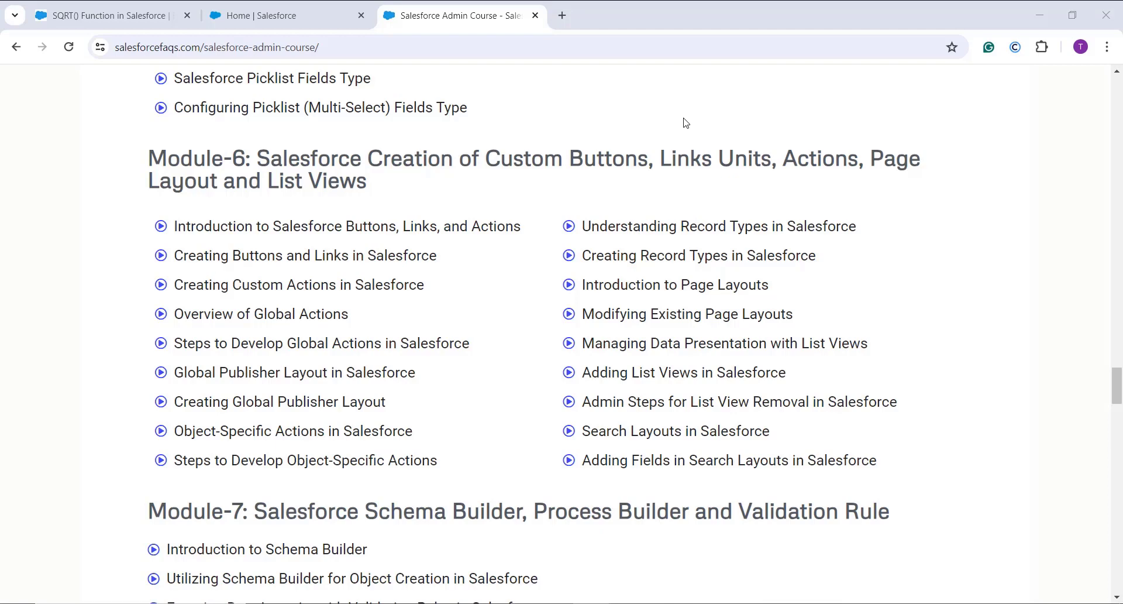
{"action": "scroll", "coordinate": [686, 122], "scroll_direction": "down", "scroll_amount": 2}
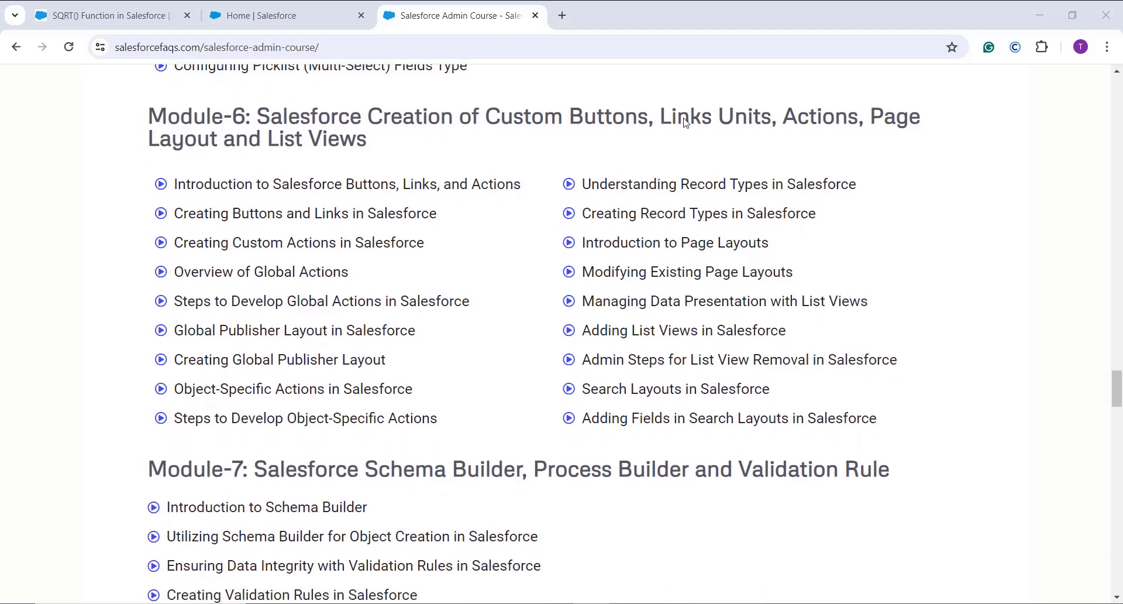
{"action": "scroll", "coordinate": [686, 122], "scroll_direction": "down", "scroll_amount": 4}
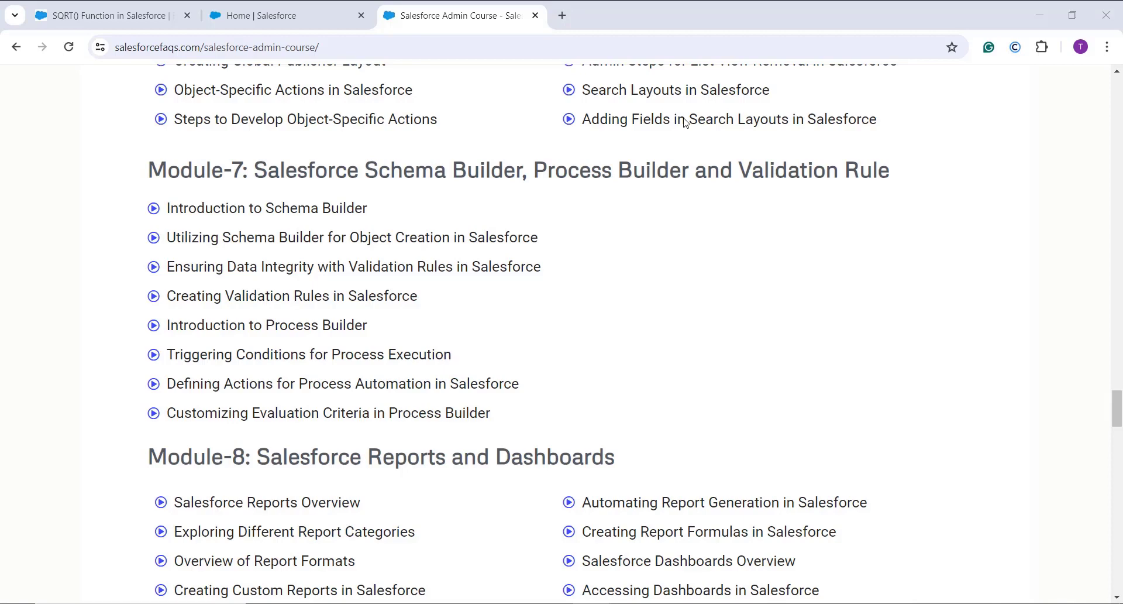
{"action": "scroll", "coordinate": [686, 122], "scroll_direction": "down", "scroll_amount": 5}
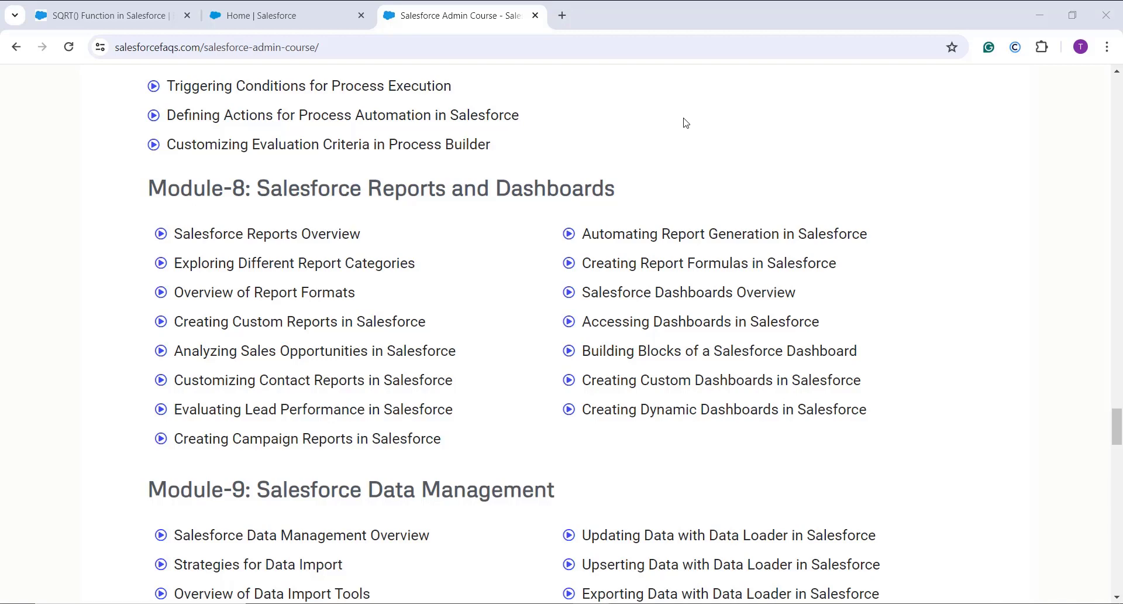
{"action": "scroll", "coordinate": [688, 155], "scroll_direction": "down", "scroll_amount": 5}
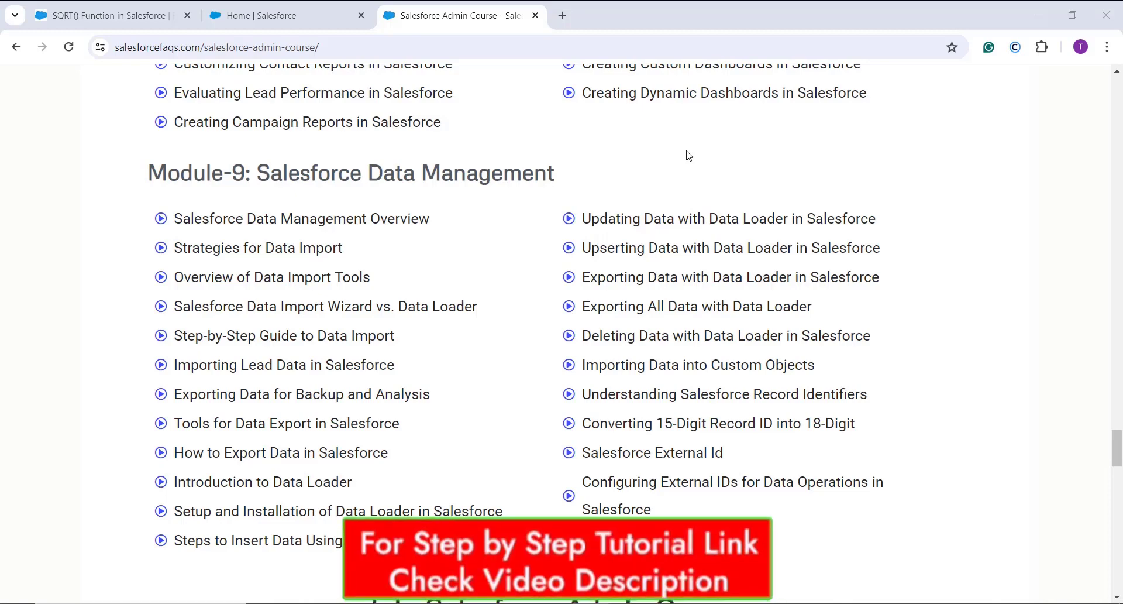
{"action": "scroll", "coordinate": [696, 216], "scroll_direction": "down", "scroll_amount": 2}
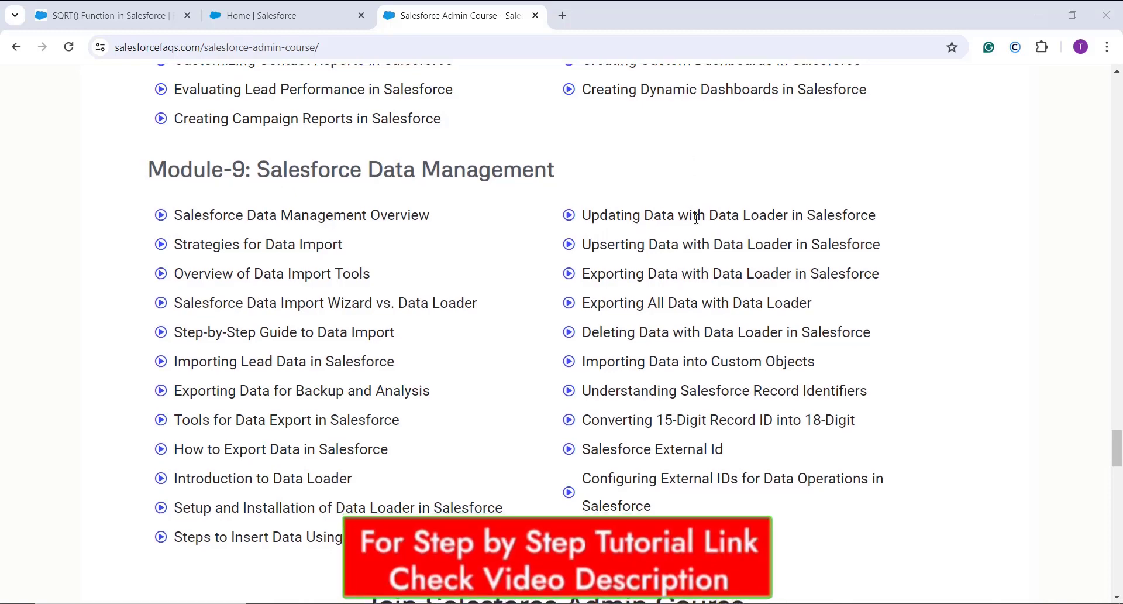
{"action": "scroll", "coordinate": [696, 218], "scroll_direction": "down", "scroll_amount": 3}
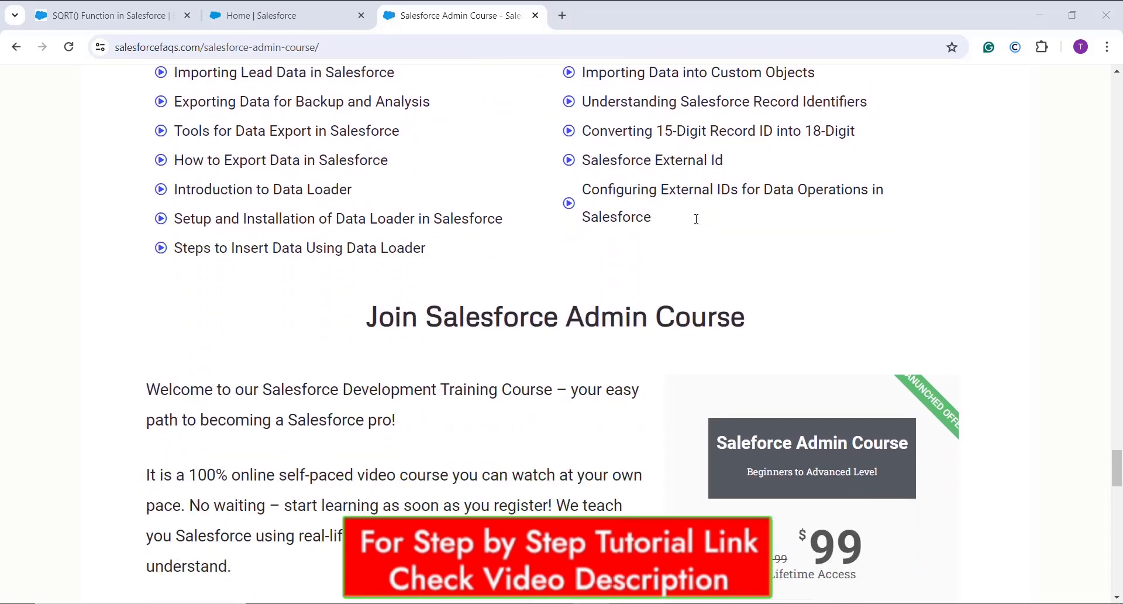
{"action": "scroll", "coordinate": [696, 218], "scroll_direction": "down", "scroll_amount": 2}
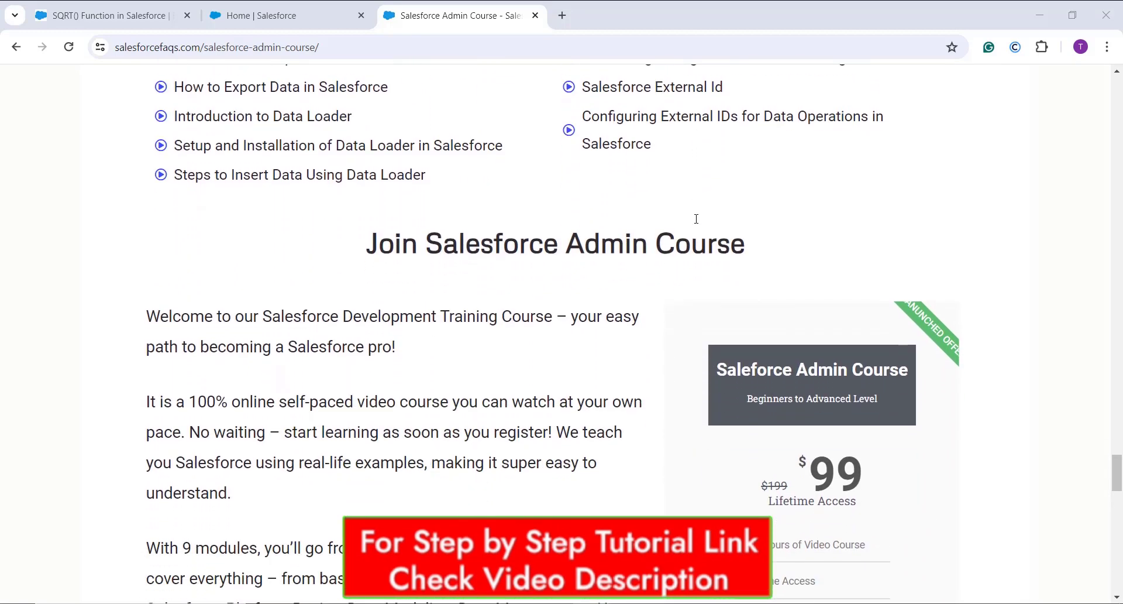
{"action": "scroll", "coordinate": [696, 219], "scroll_direction": "down", "scroll_amount": 1}
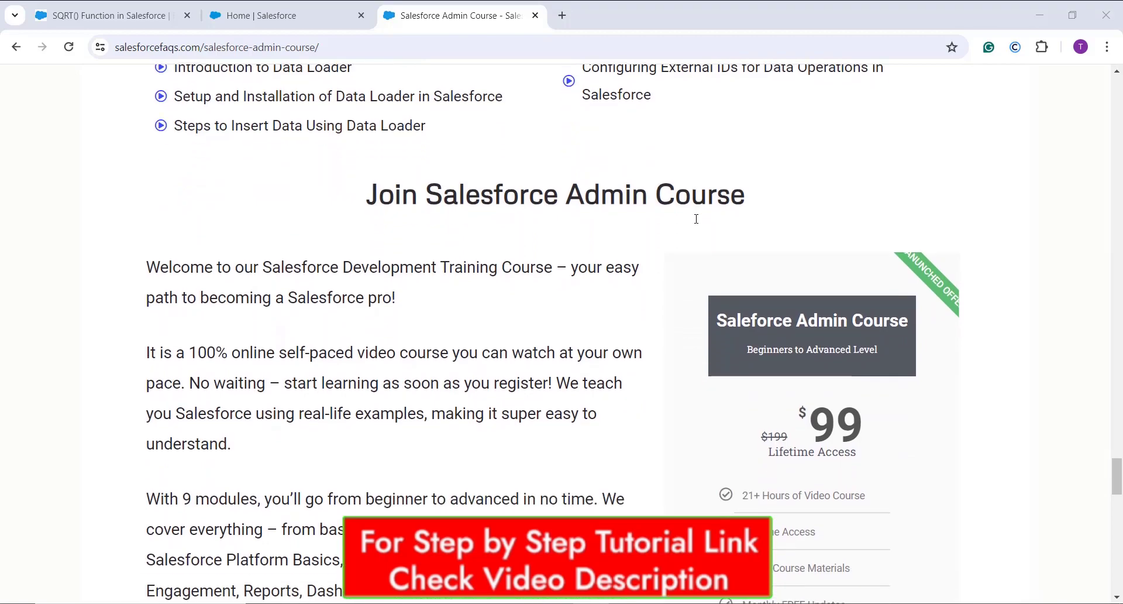
{"action": "scroll", "coordinate": [697, 219], "scroll_direction": "down", "scroll_amount": 1}
{"action": "scroll", "coordinate": [696, 218], "scroll_direction": "up", "scroll_amount": 1}
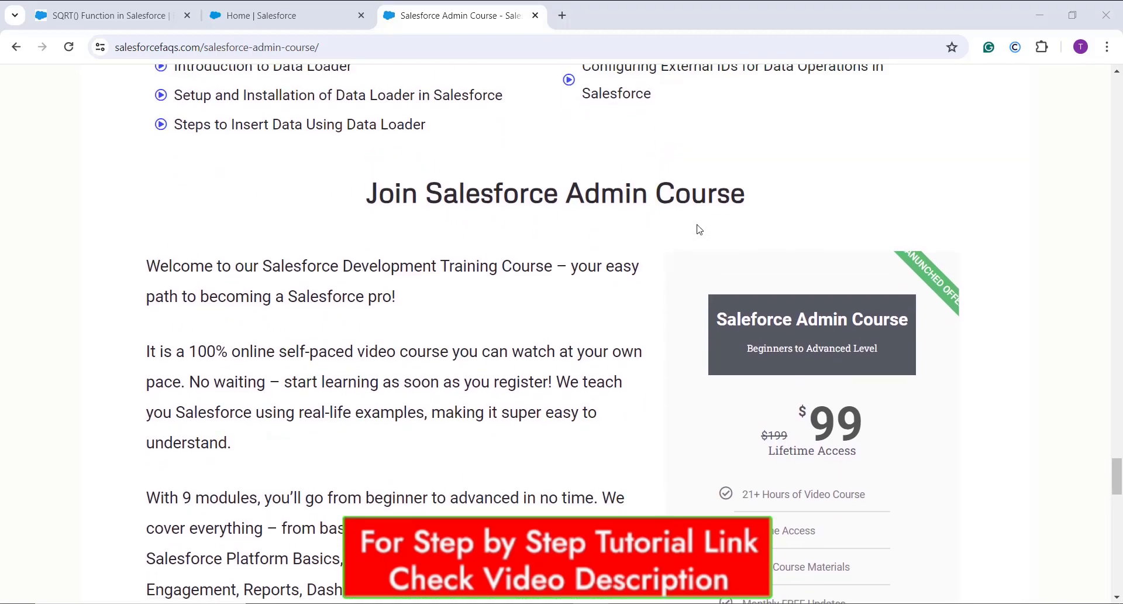
{"action": "scroll", "coordinate": [697, 228], "scroll_direction": "down", "scroll_amount": 5}
{"action": "scroll", "coordinate": [699, 231], "scroll_direction": "up", "scroll_amount": 20}
{"action": "scroll", "coordinate": [704, 242], "scroll_direction": "up", "scroll_amount": 20}
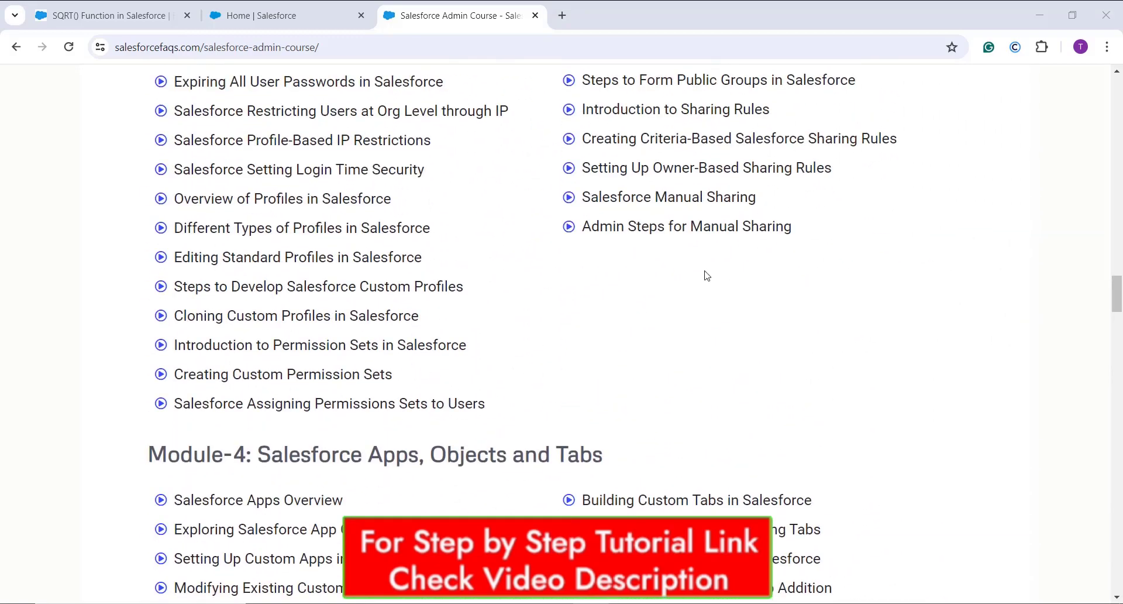
{"action": "scroll", "coordinate": [705, 276], "scroll_direction": "up", "scroll_amount": 18}
{"action": "scroll", "coordinate": [706, 275], "scroll_direction": "up", "scroll_amount": 13}
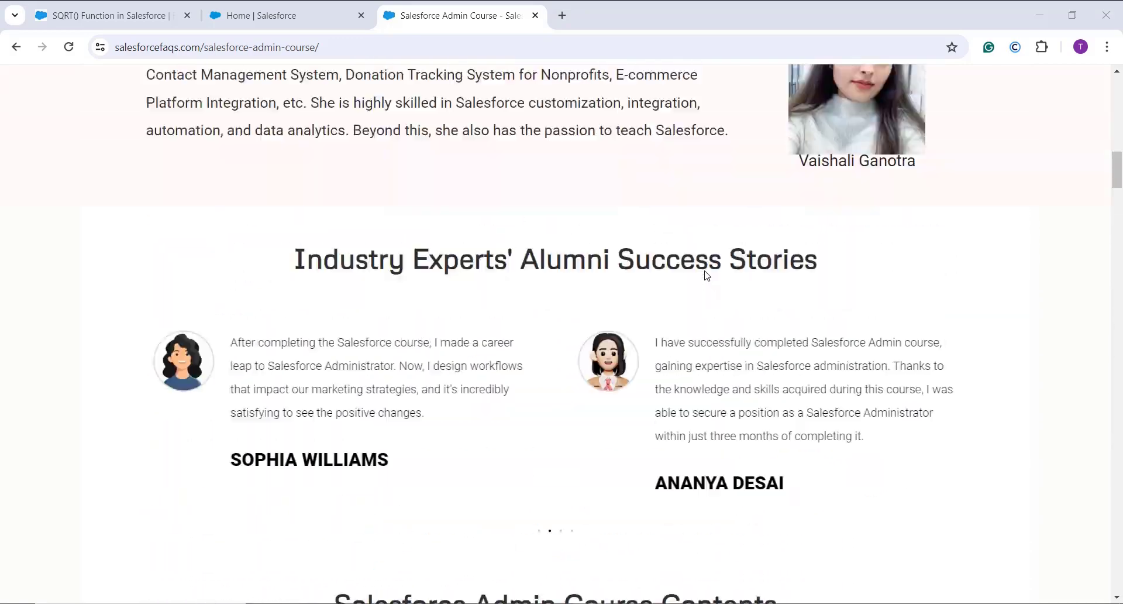
{"action": "scroll", "coordinate": [706, 275], "scroll_direction": "down", "scroll_amount": 11}
{"action": "scroll", "coordinate": [706, 276], "scroll_direction": "up", "scroll_amount": 2}
{"action": "scroll", "coordinate": [706, 276], "scroll_direction": "up", "scroll_amount": 8}
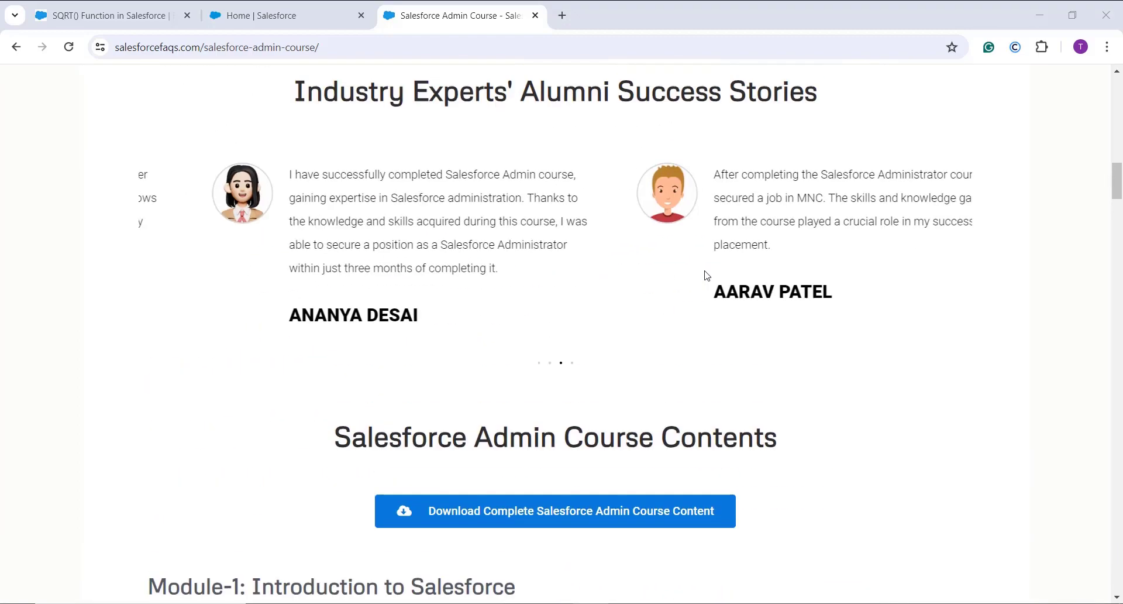
{"action": "scroll", "coordinate": [704, 323], "scroll_direction": "up", "scroll_amount": 3}
{"action": "scroll", "coordinate": [705, 325], "scroll_direction": "up", "scroll_amount": 4}
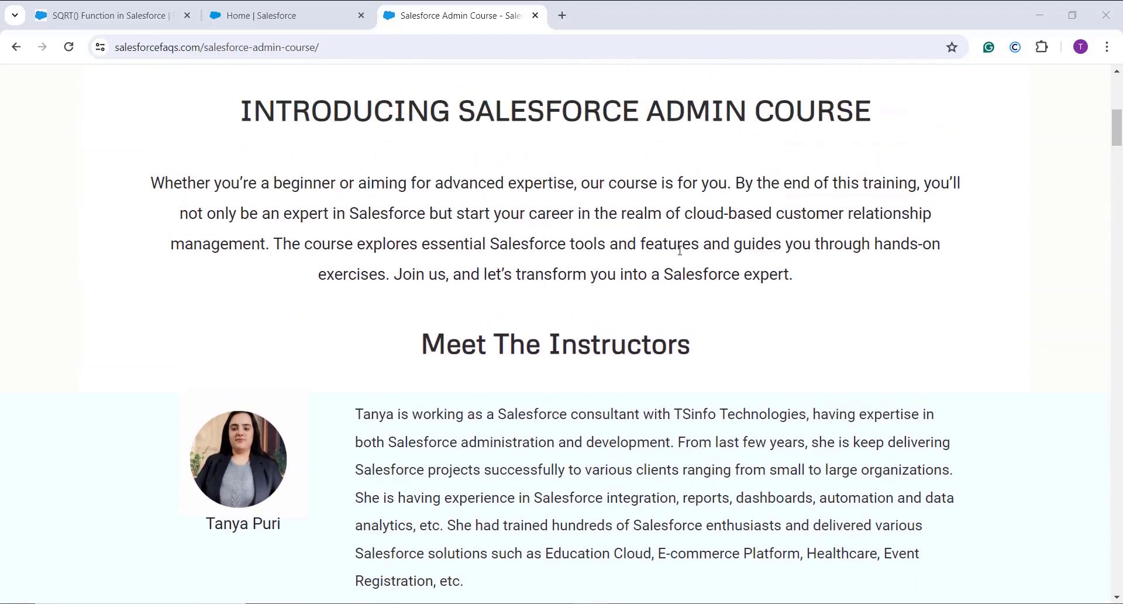
{"action": "scroll", "coordinate": [731, 230], "scroll_direction": "up", "scroll_amount": 5}
{"action": "scroll", "coordinate": [730, 229], "scroll_direction": "up", "scroll_amount": 2}
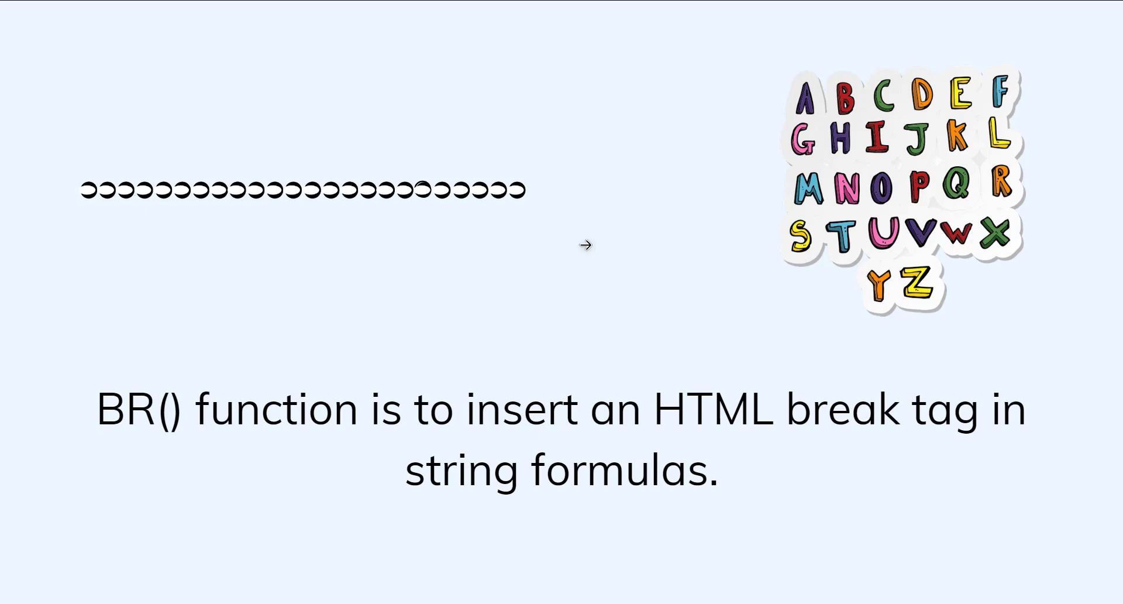
{"action": "left_click", "coordinate": [781, 203]}
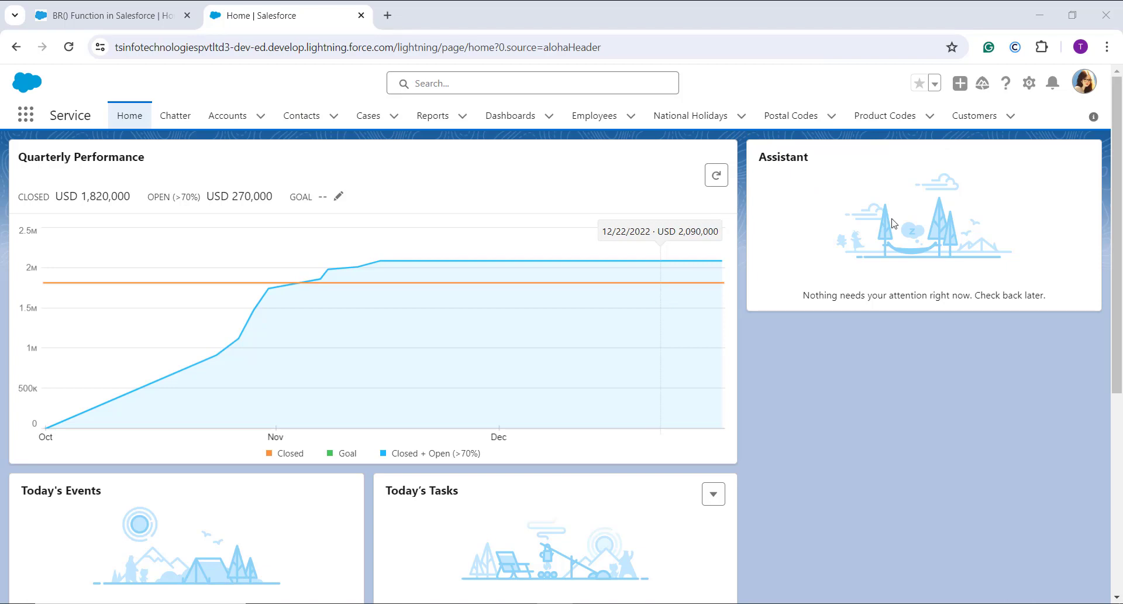
Open Setup from the gear menu in a new tab and go to Object Manager
{"action": "left_click", "coordinate": [1031, 83]}
{"action": "left_click", "coordinate": [985, 114]}
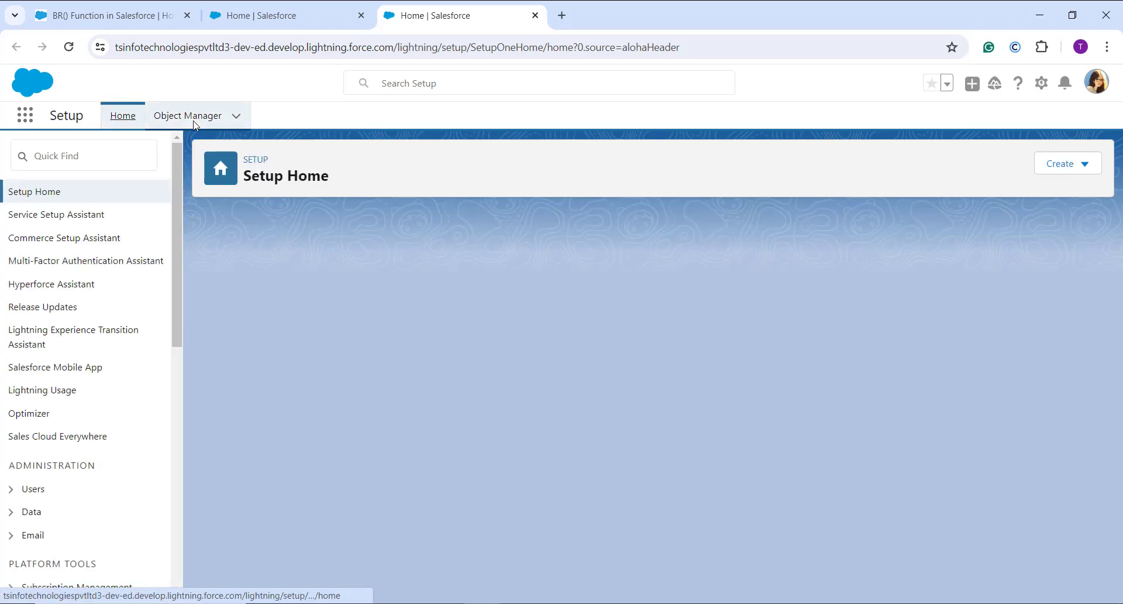
{"action": "left_click", "coordinate": [193, 122]}
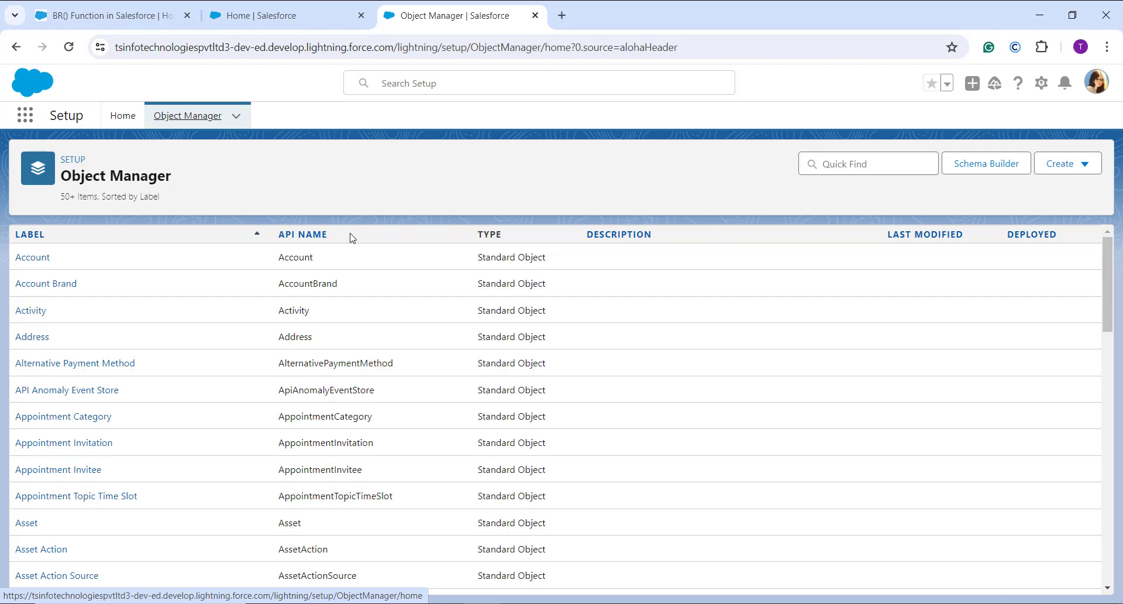
Find Campaign with Quick Find 'cam' and start a new field under Fields & Relationships
{"action": "left_click", "coordinate": [840, 165]}
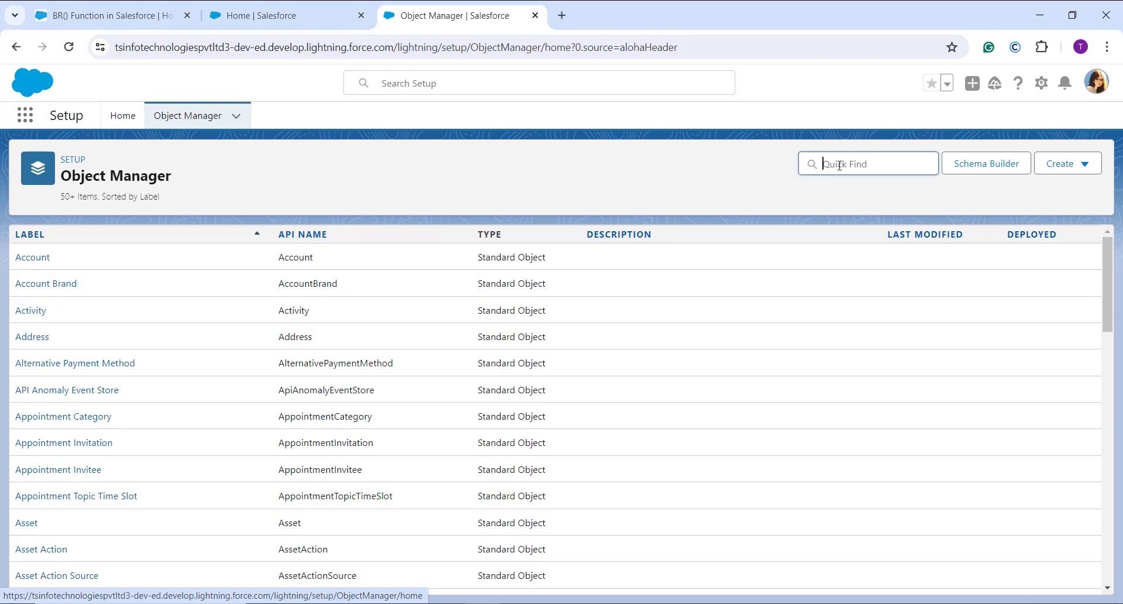
{"action": "type", "text": "cam"}
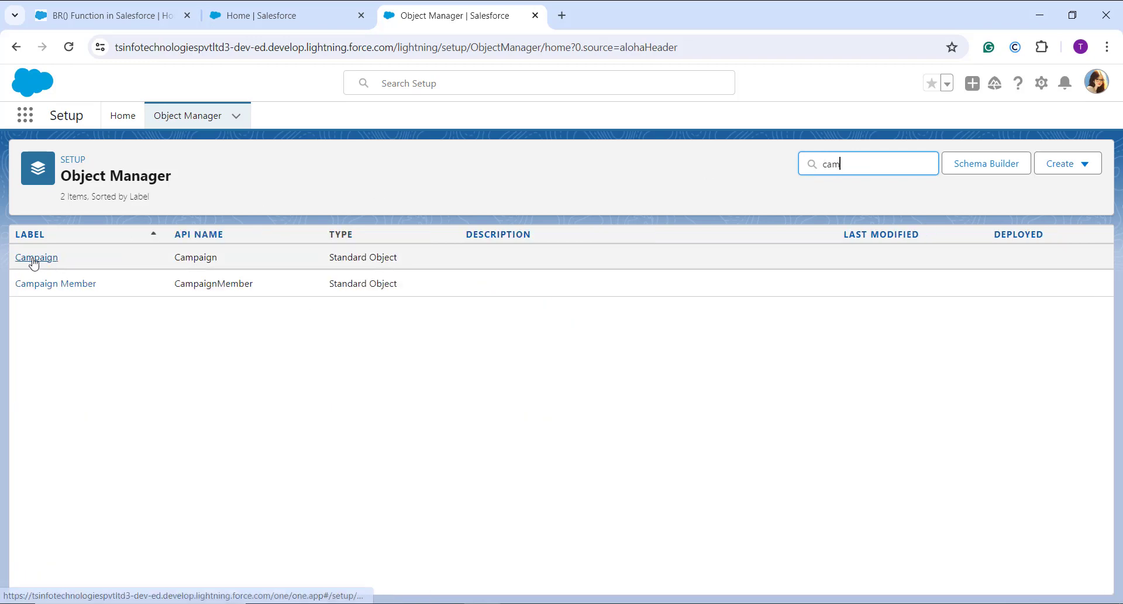
{"action": "left_click", "coordinate": [36, 258]}
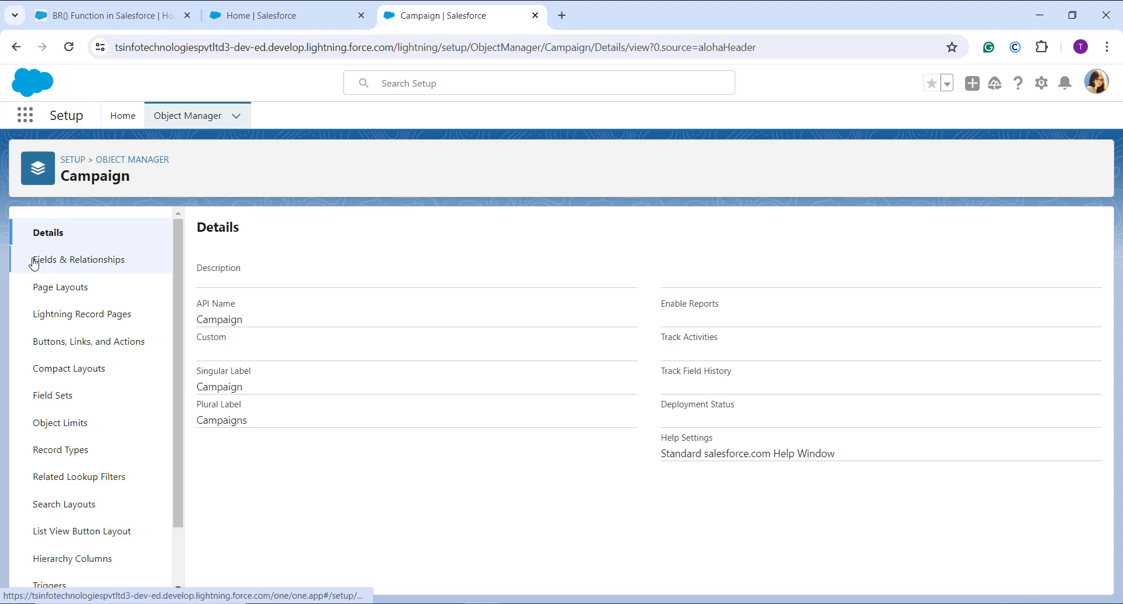
{"action": "left_click", "coordinate": [63, 263]}
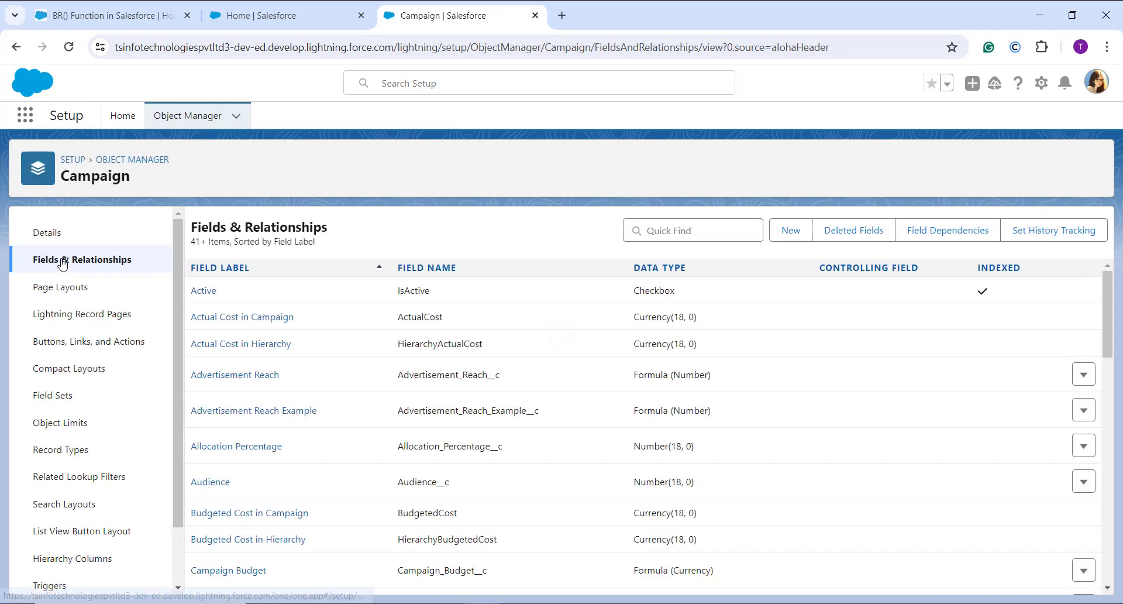
{"action": "left_click", "coordinate": [786, 231]}
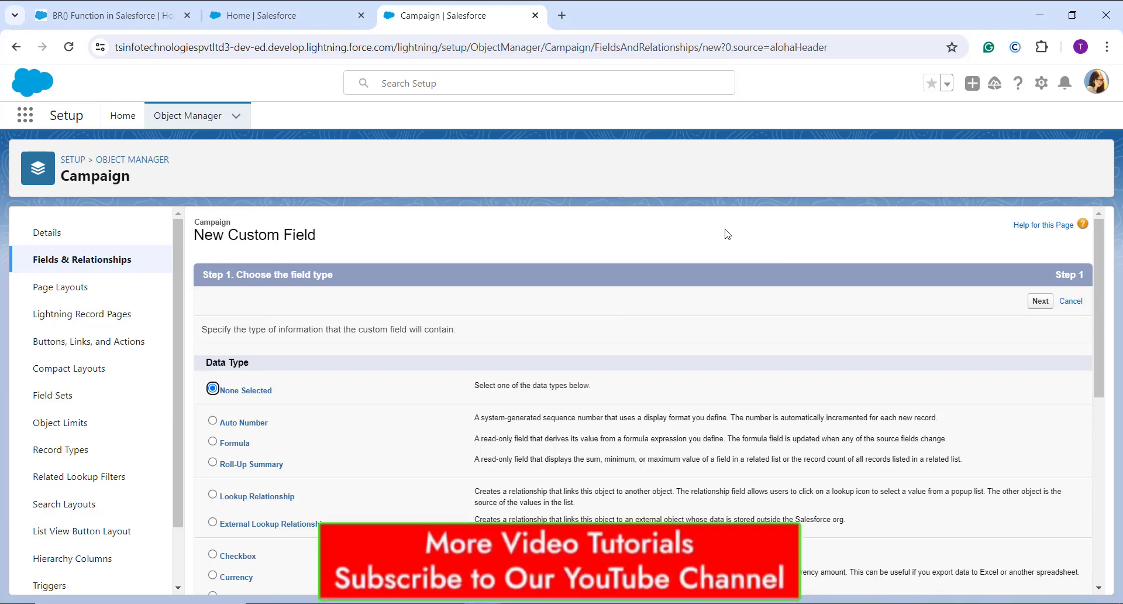
Make the new field a Formula labelled 'campaign details' returning Text, and continue
{"action": "left_click", "coordinate": [237, 447]}
{"action": "left_click", "coordinate": [1049, 301]}
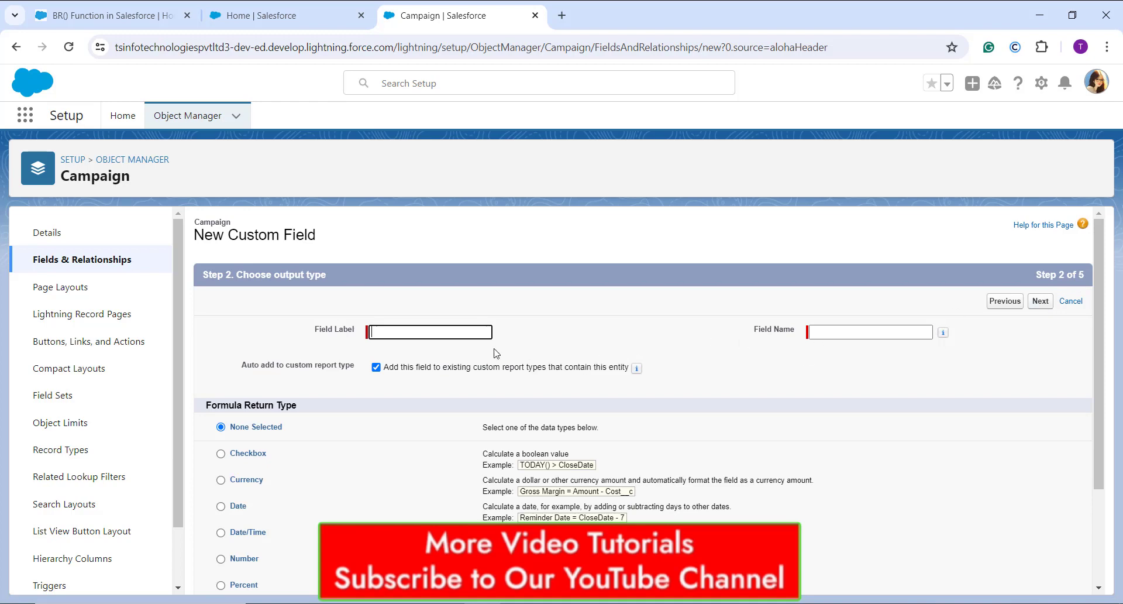
{"action": "type", "text": "campaign details"}
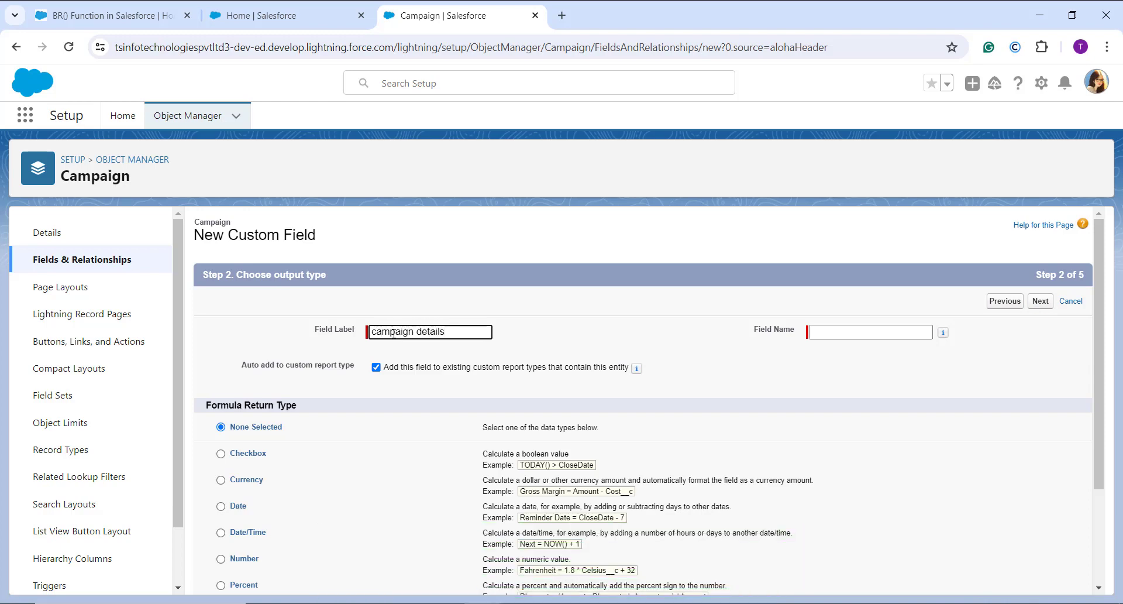
{"action": "left_click", "coordinate": [729, 343]}
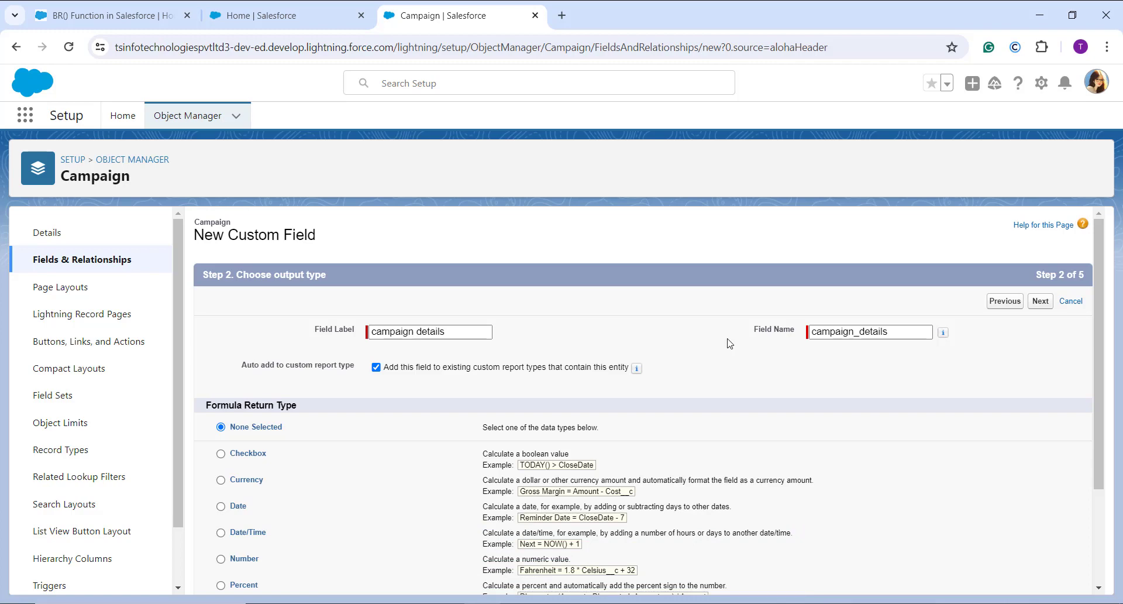
{"action": "scroll", "coordinate": [730, 343], "scroll_direction": "down", "scroll_amount": 3}
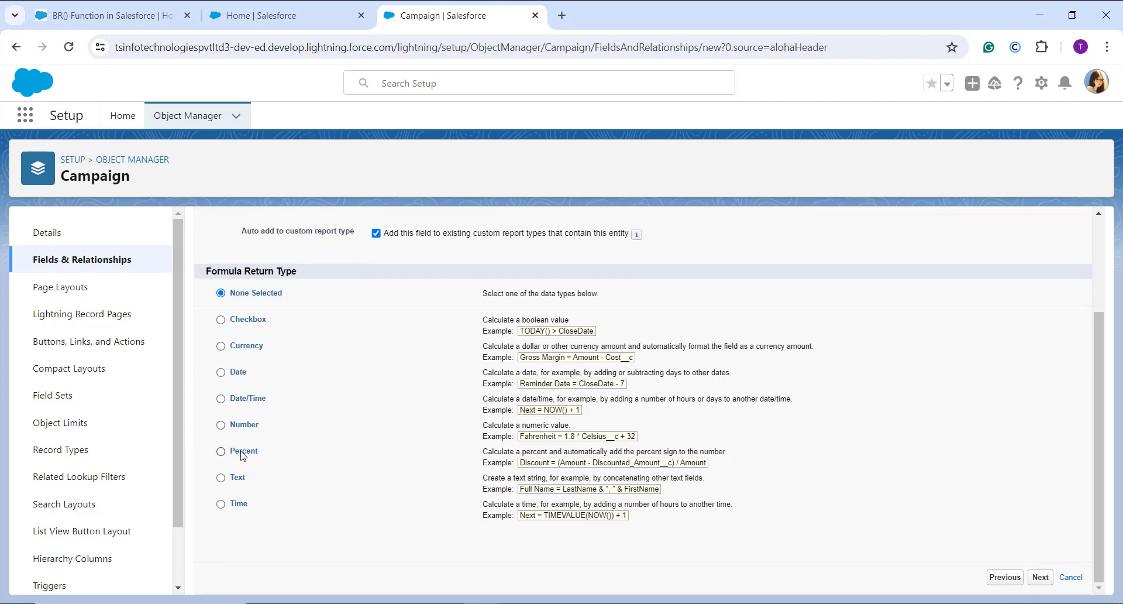
{"action": "left_click", "coordinate": [221, 477]}
{"action": "left_click", "coordinate": [1040, 578]}
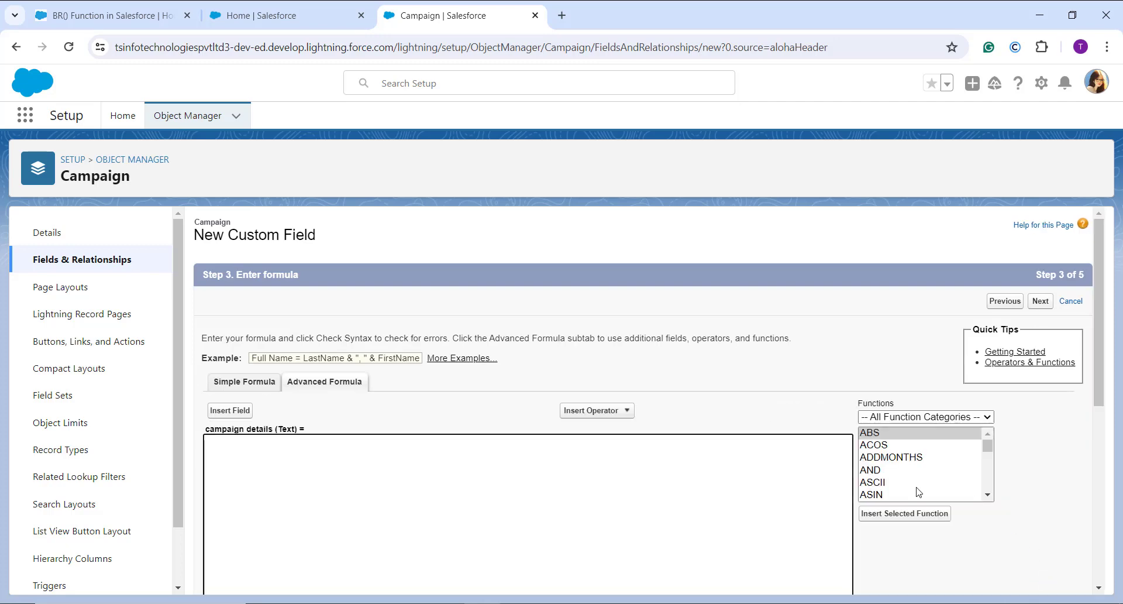
Build the formula joining Name, TEXT(StartDate) and TEXT(EndDate) with BR() from the Text functions
{"action": "scroll", "coordinate": [921, 492], "scroll_direction": "down", "scroll_amount": 4}
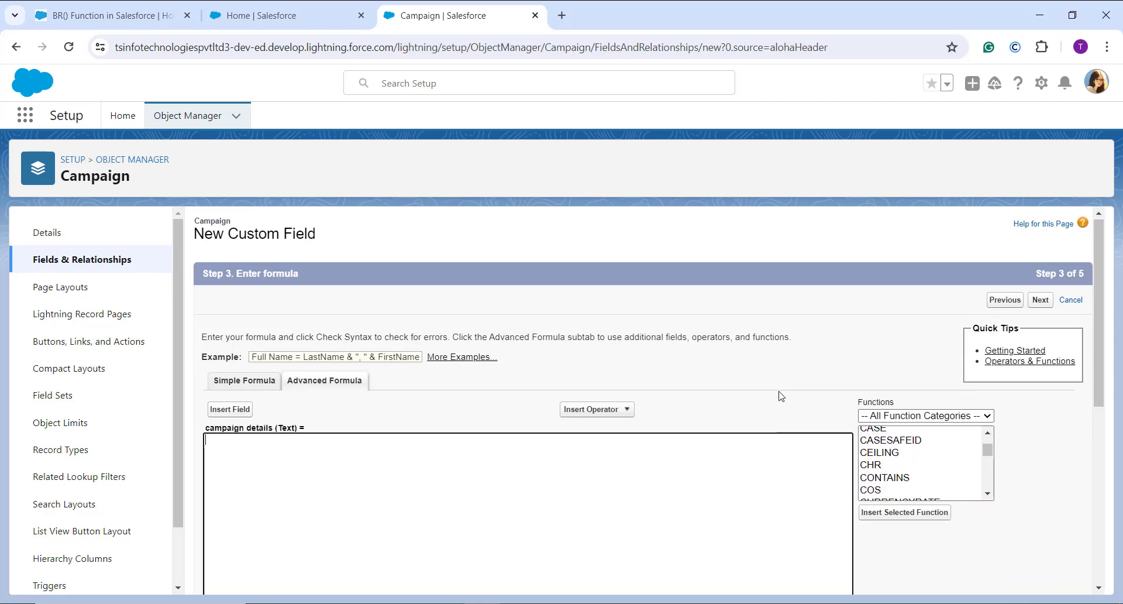
{"action": "scroll", "coordinate": [780, 395], "scroll_direction": "down", "scroll_amount": 2}
{"action": "scroll", "coordinate": [911, 318], "scroll_direction": "up", "scroll_amount": 4}
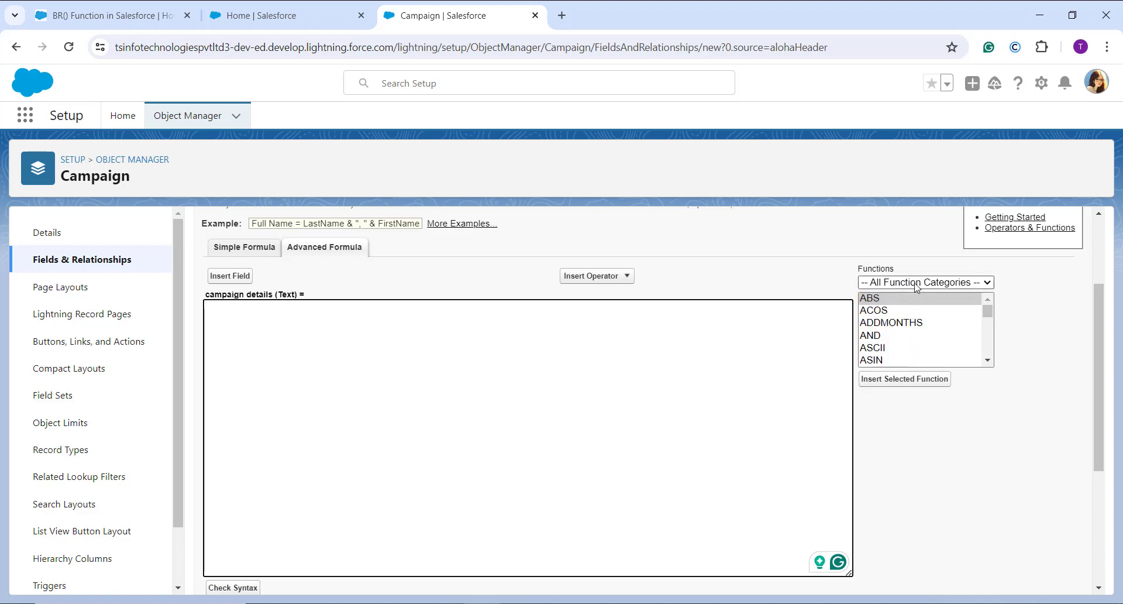
{"action": "left_click", "coordinate": [916, 283]}
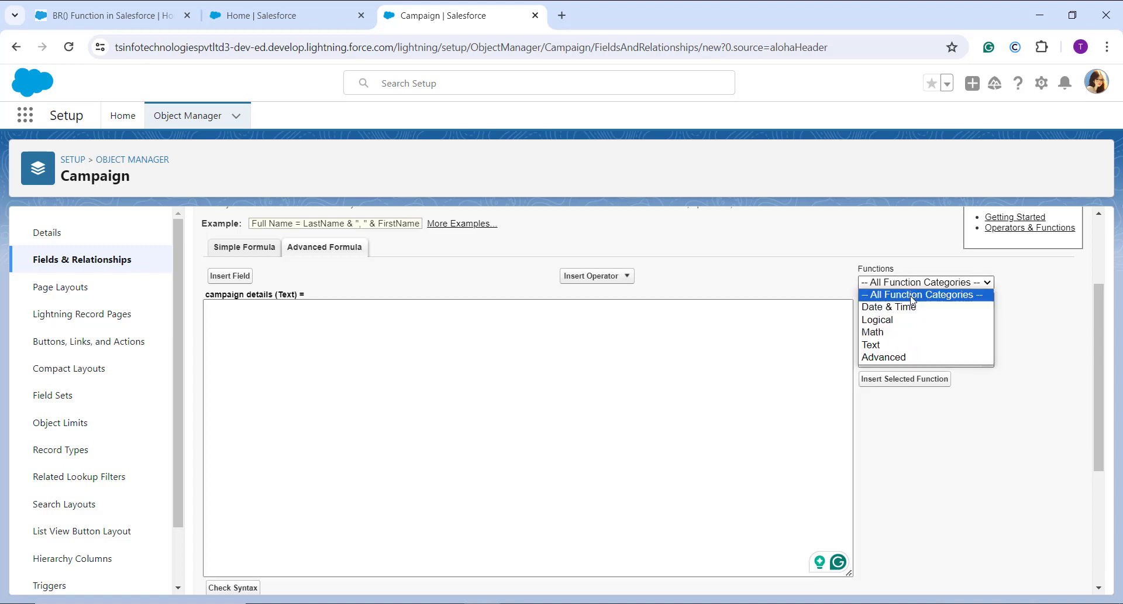
{"action": "left_click", "coordinate": [894, 350]}
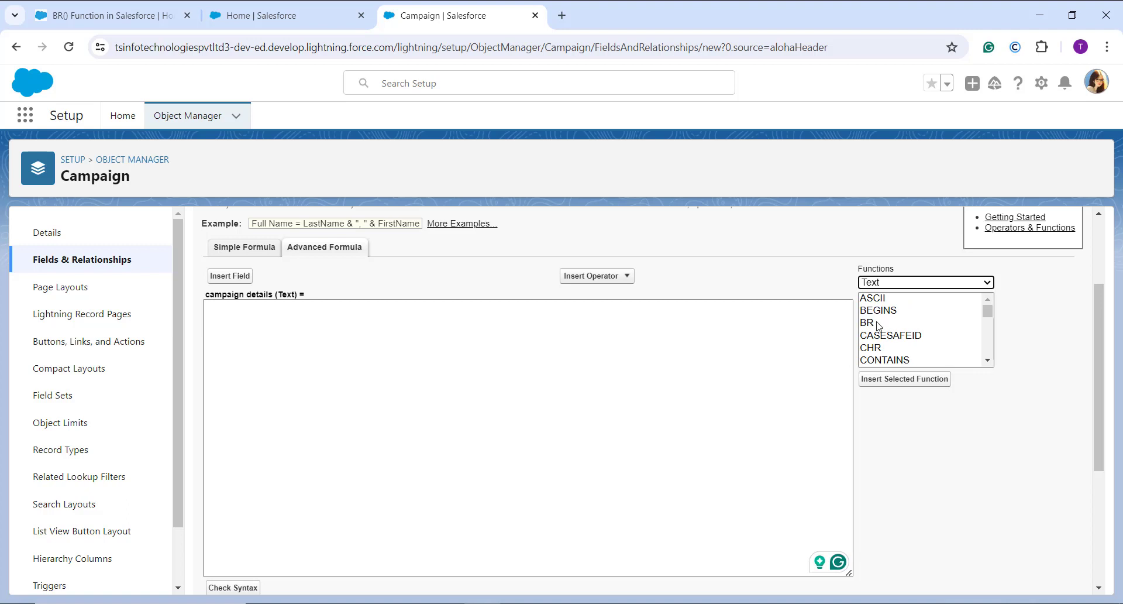
{"action": "left_click", "coordinate": [879, 322]}
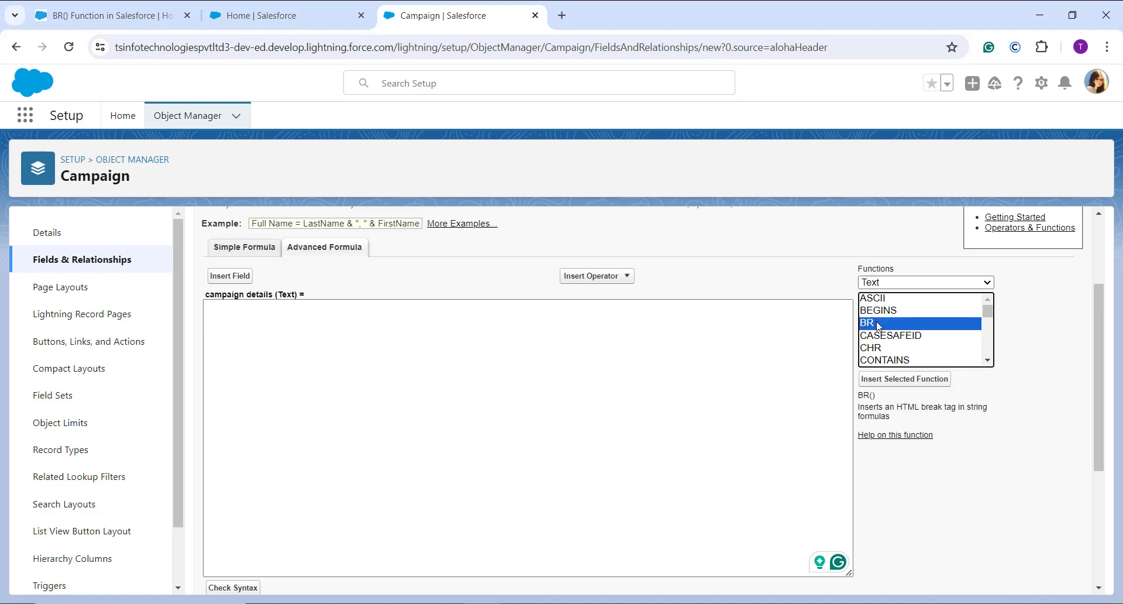
{"action": "left_click", "coordinate": [901, 381]}
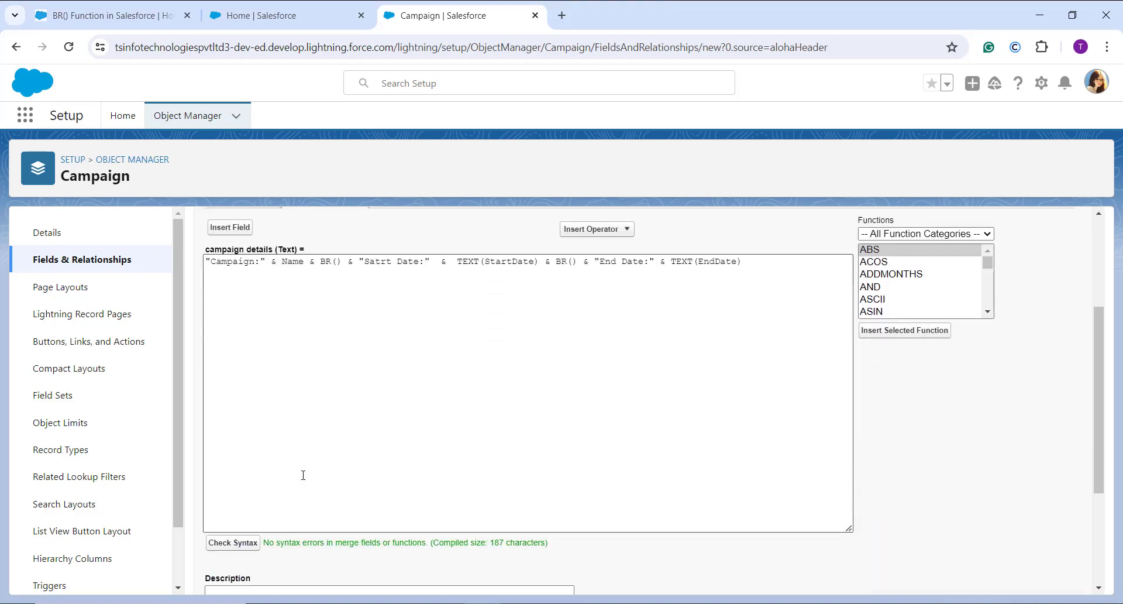
{"action": "scroll", "coordinate": [303, 475], "scroll_direction": "up", "scroll_amount": 2}
{"action": "scroll", "coordinate": [303, 475], "scroll_direction": "down", "scroll_amount": 1}
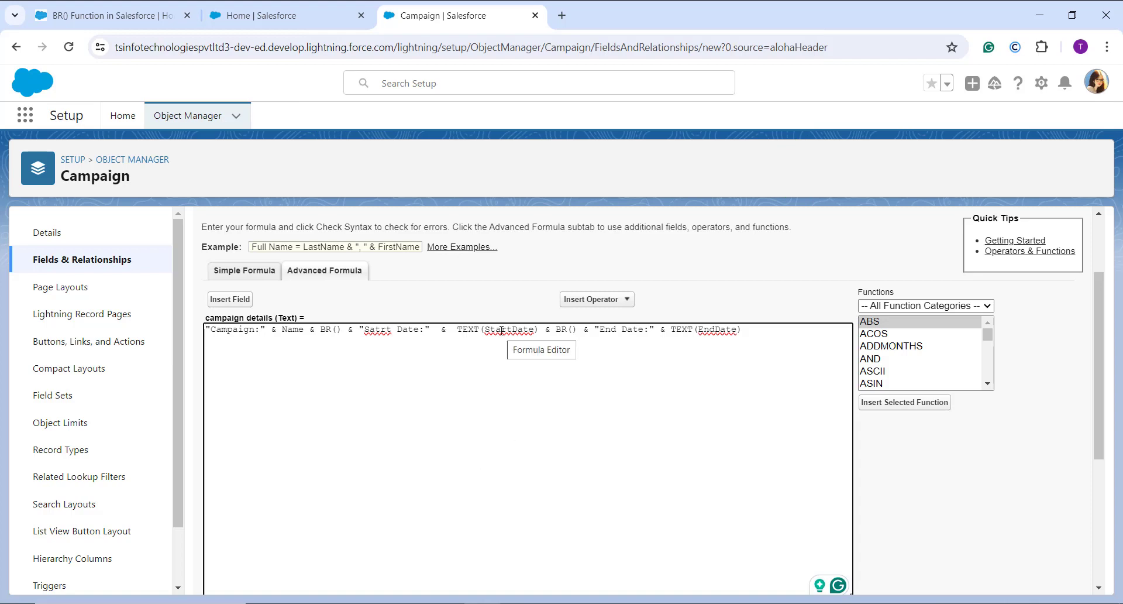
Correct 'Satrt' to 'Start' in the formula and proceed to field-level security
{"action": "scroll", "coordinate": [502, 329], "scroll_direction": "down", "scroll_amount": 5}
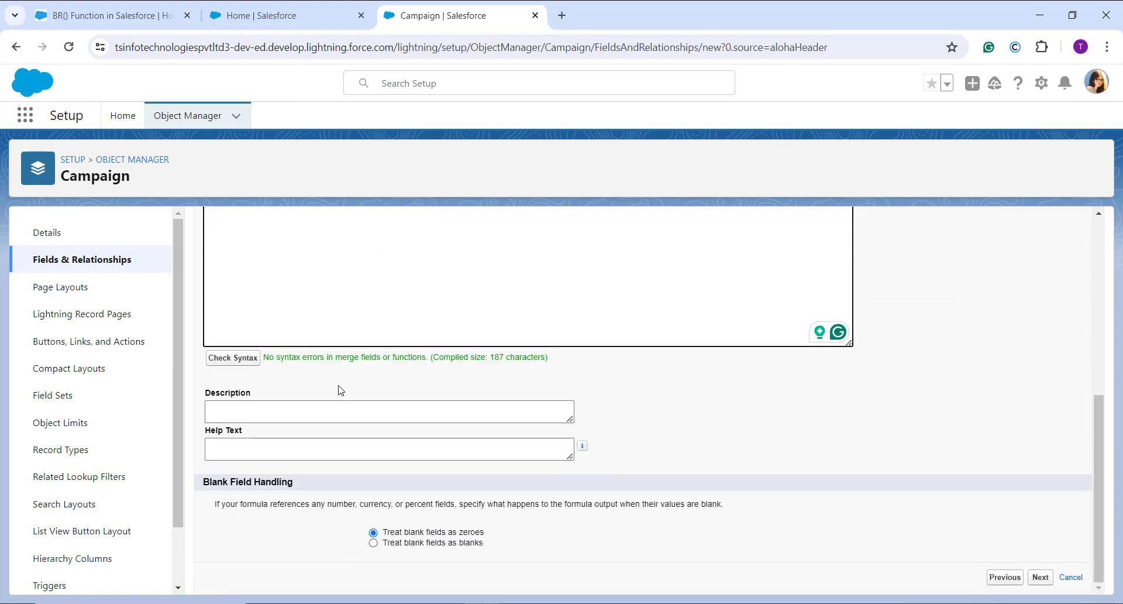
{"action": "scroll", "coordinate": [323, 409], "scroll_direction": "up", "scroll_amount": 5}
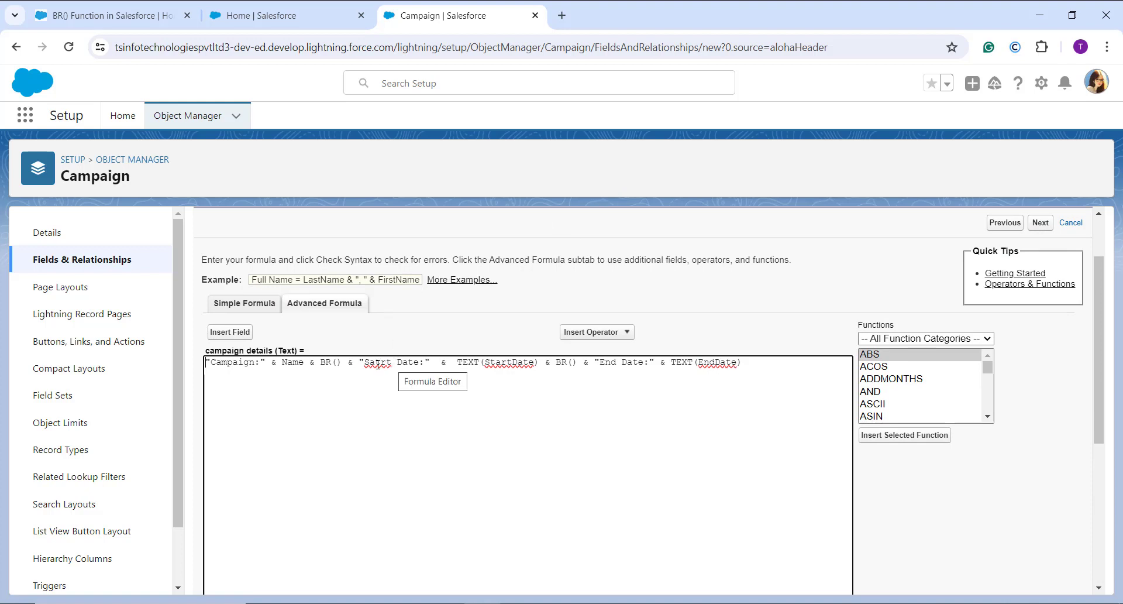
{"action": "left_click", "coordinate": [377, 364]}
{"action": "key", "text": "BackSpace"}
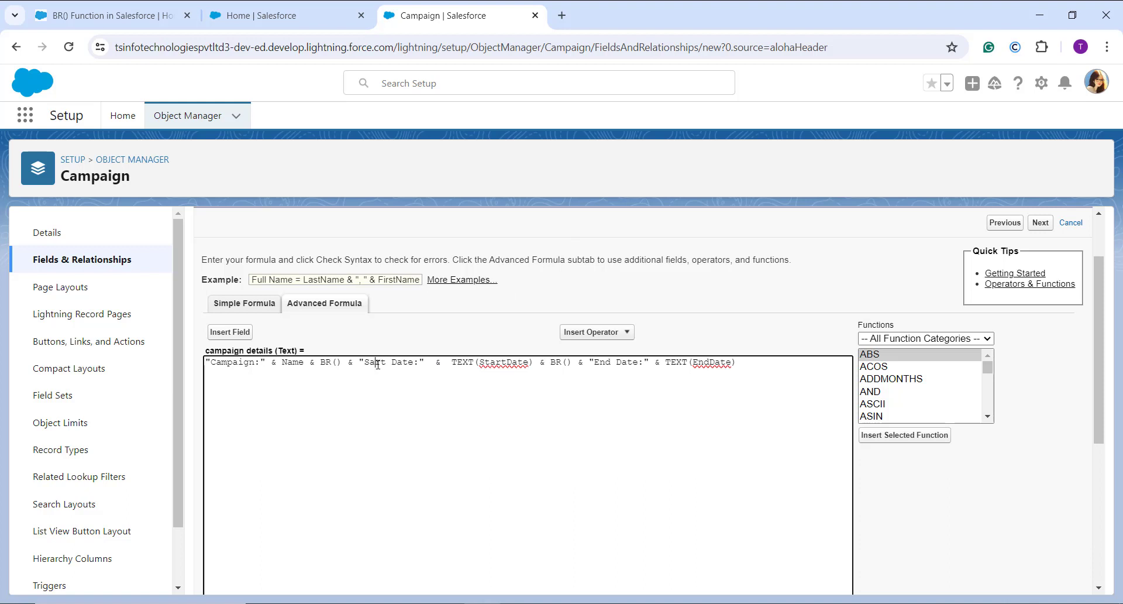
{"action": "type", "text": "t"}
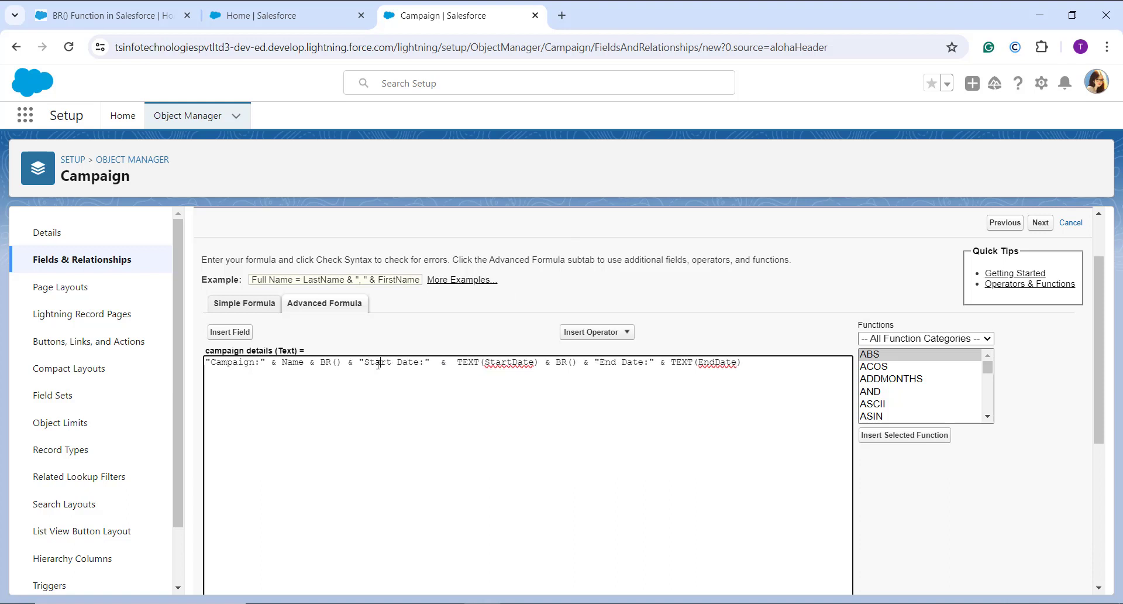
{"action": "left_click", "coordinate": [1036, 226]}
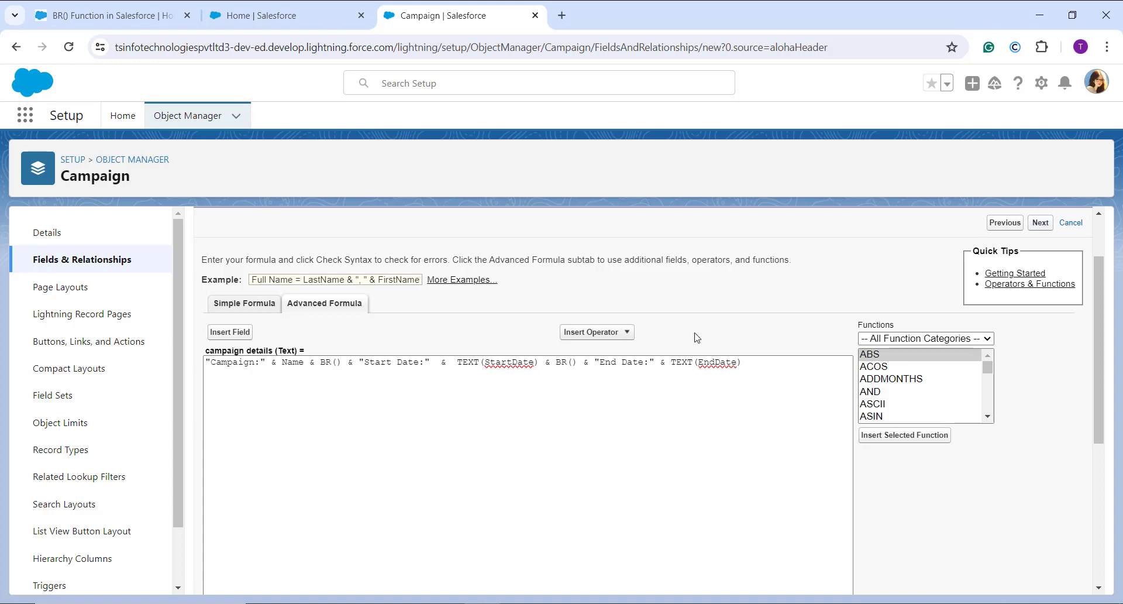
{"action": "scroll", "coordinate": [664, 351], "scroll_direction": "down", "scroll_amount": 3}
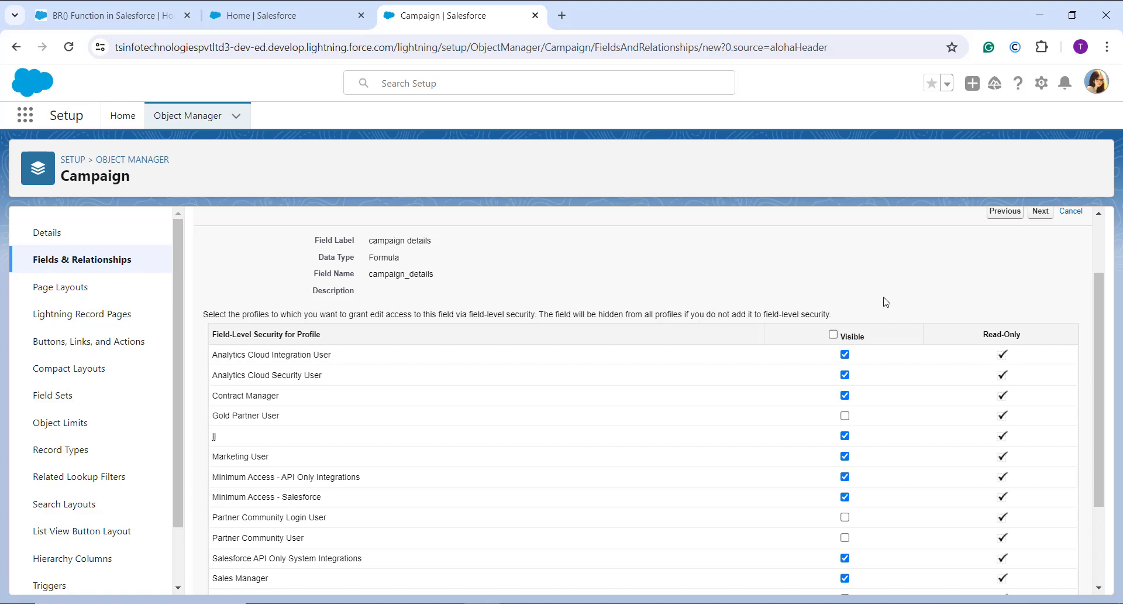
Accept the default field visibility and save the field with Campaign Layout checked
{"action": "left_click", "coordinate": [1045, 212]}
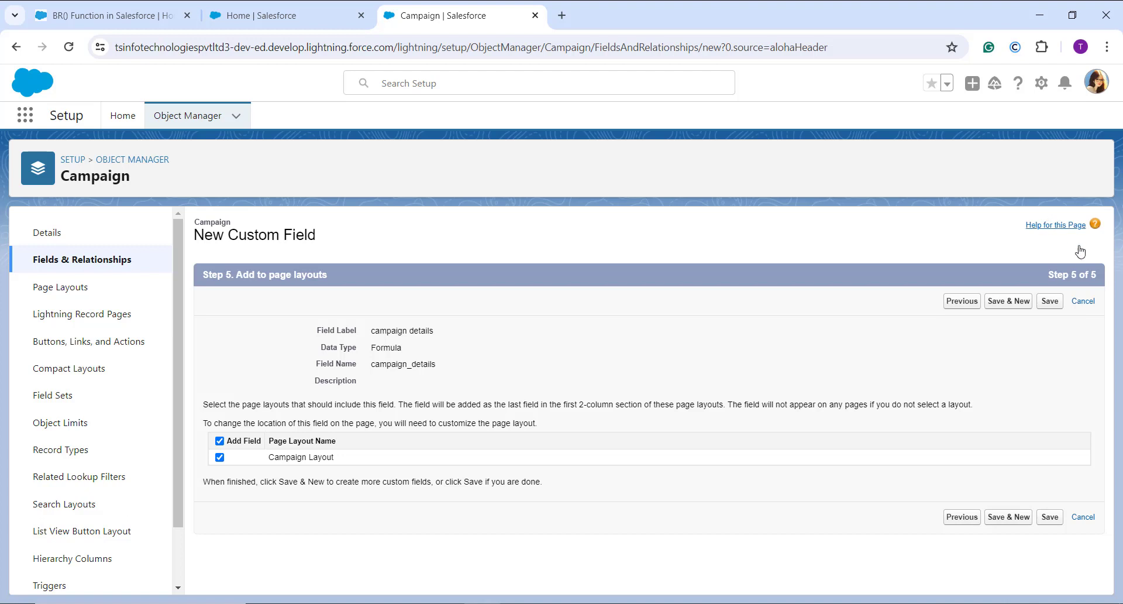
{"action": "left_click", "coordinate": [1050, 302]}
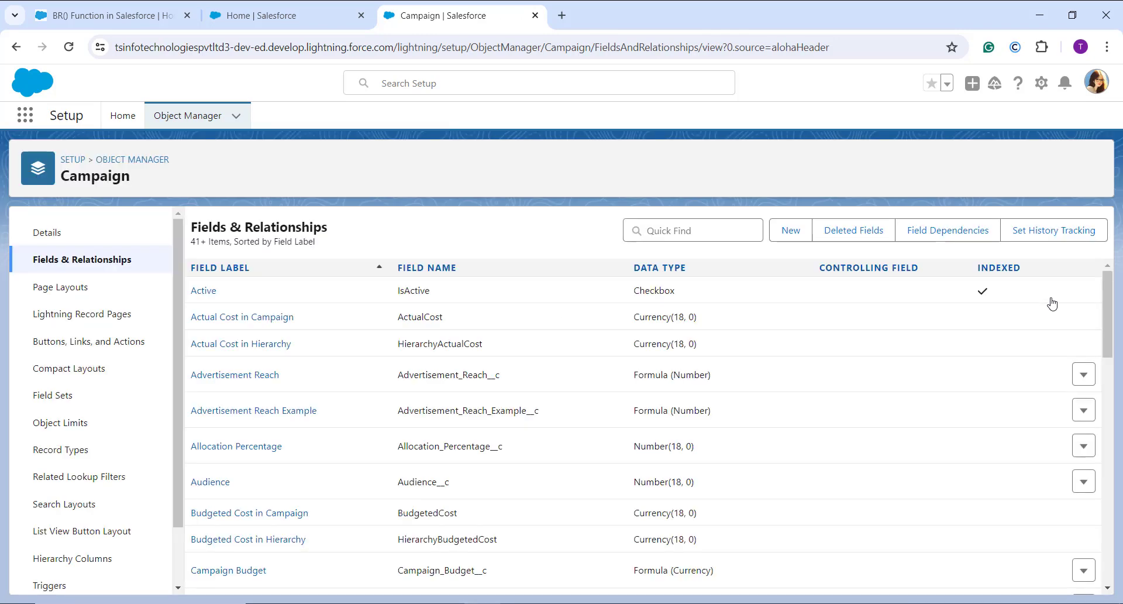
Reach Campaigns via App Launcher search 'cam' and open the IEEA Trade Show - Mar 4-5, 2002 record
{"action": "left_click", "coordinate": [25, 115]}
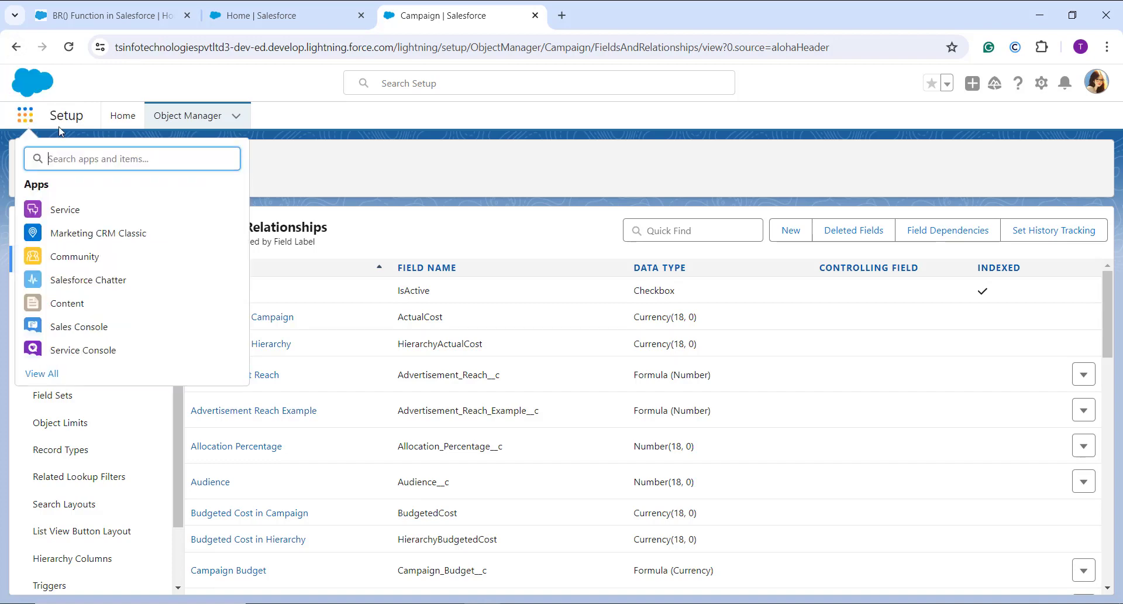
{"action": "type", "text": "cam"}
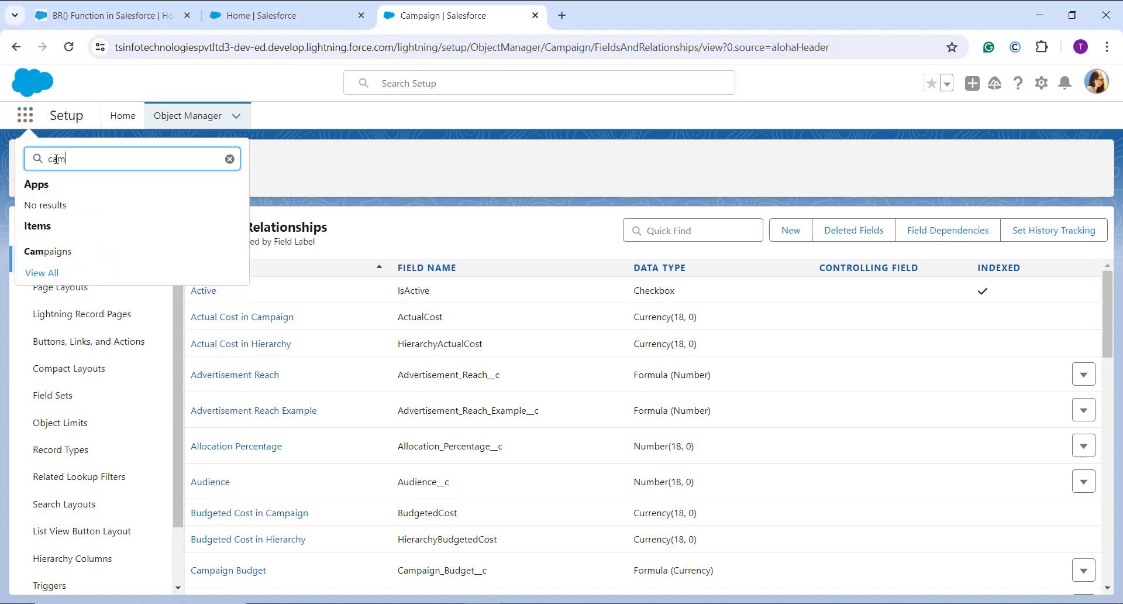
{"action": "left_click", "coordinate": [41, 252]}
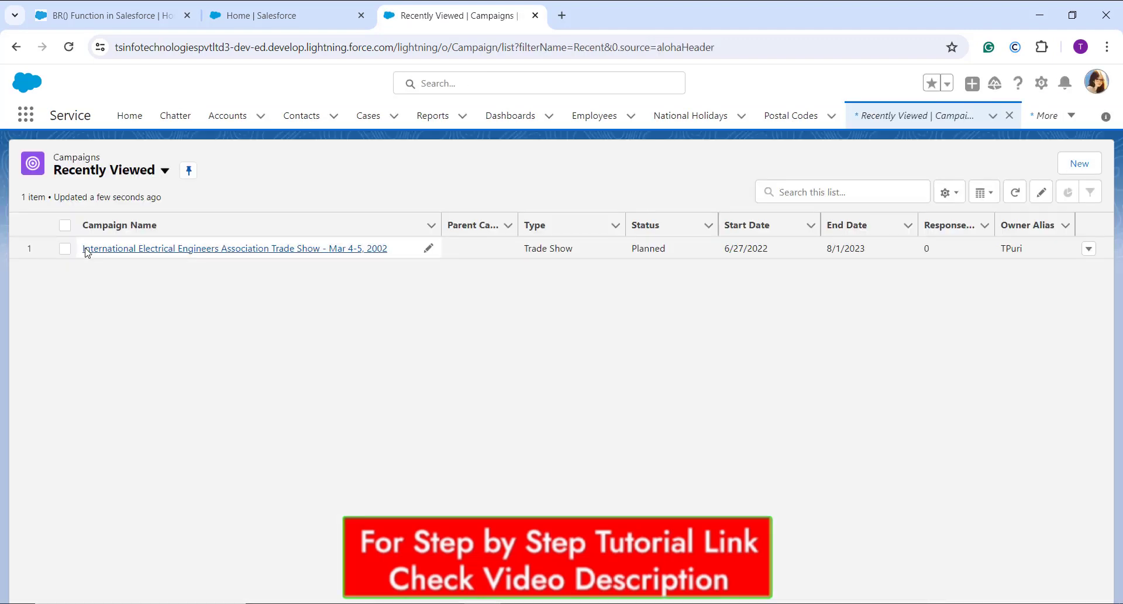
{"action": "left_click", "coordinate": [111, 252]}
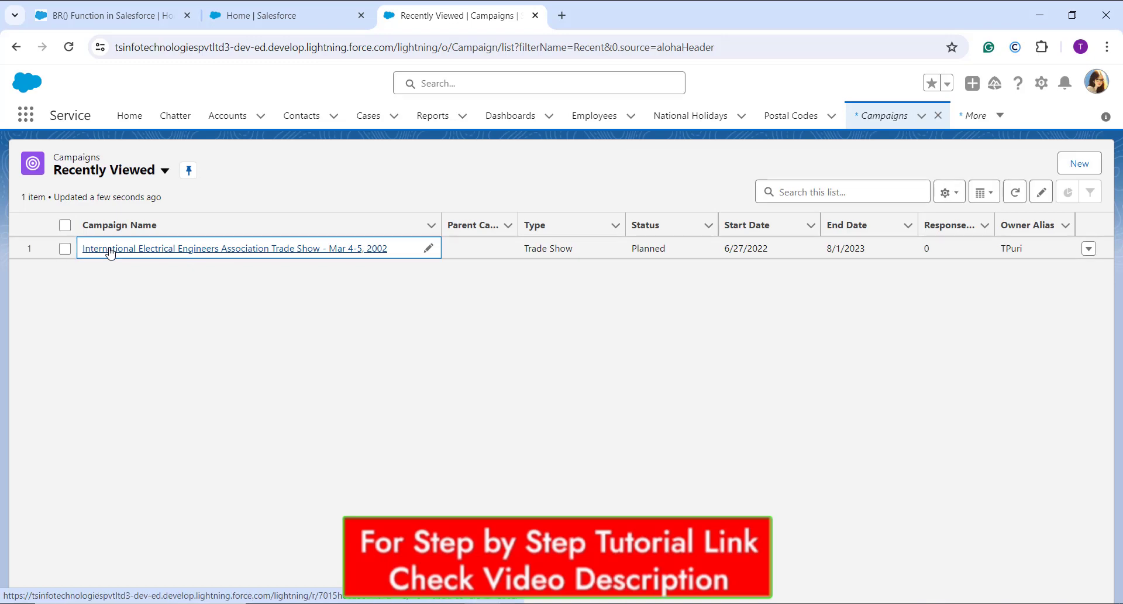
{"action": "left_click", "coordinate": [110, 251]}
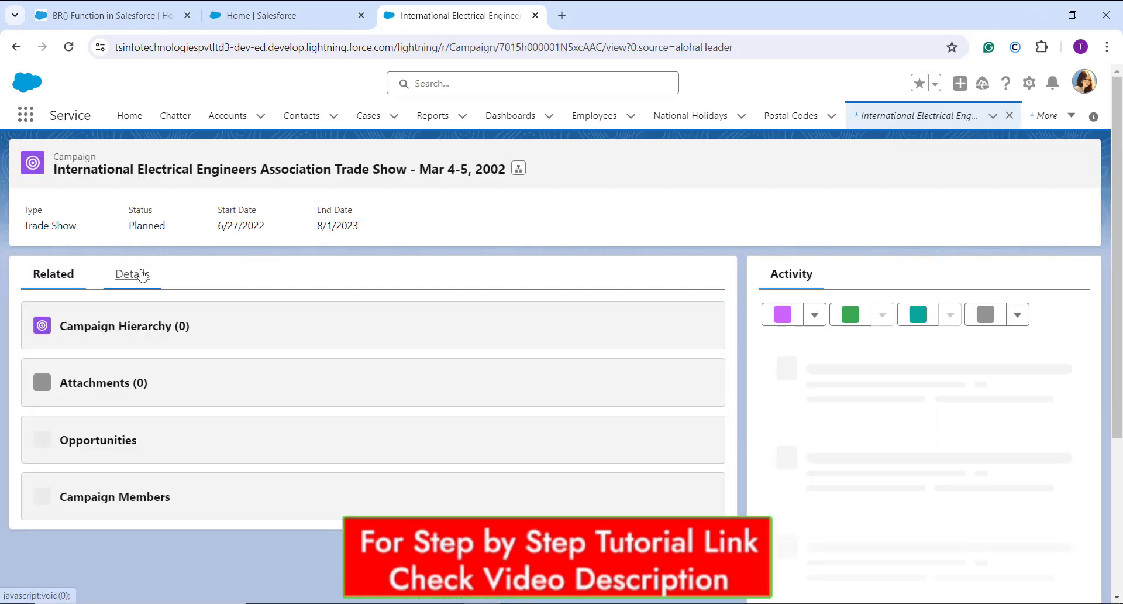
On the Details tab, check campaign details shows the name, Start Date:2022-06-27 and End Date:2023-08-01 on separate lines
{"action": "left_click", "coordinate": [144, 275]}
{"action": "scroll", "coordinate": [210, 318], "scroll_direction": "down", "scroll_amount": 3}
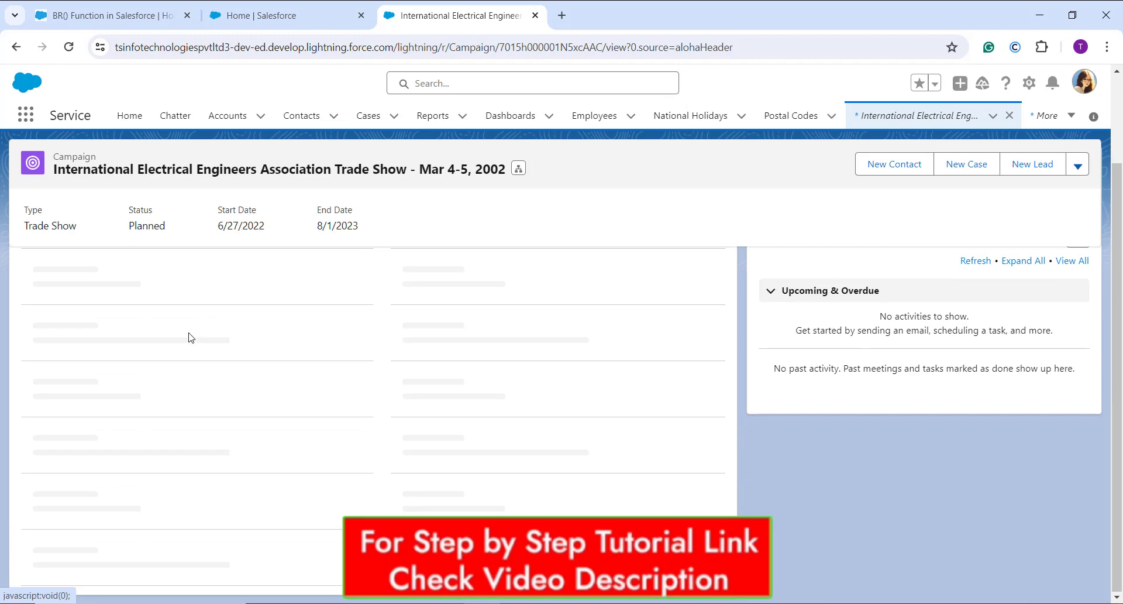
{"action": "scroll", "coordinate": [188, 337], "scroll_direction": "down", "scroll_amount": 10}
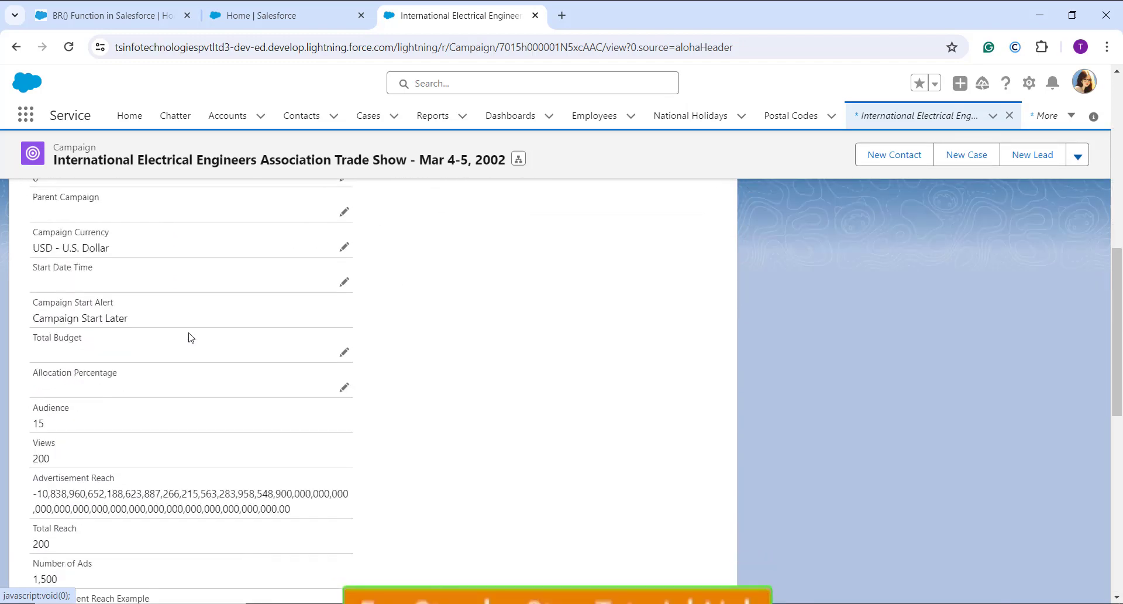
{"action": "scroll", "coordinate": [189, 337], "scroll_direction": "down", "scroll_amount": 7}
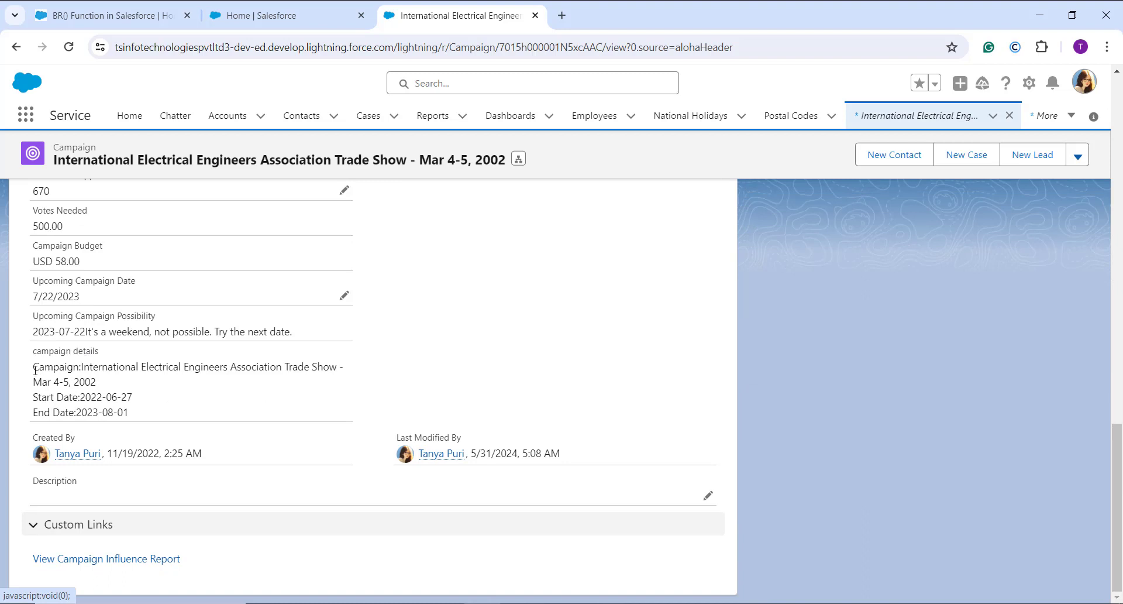
{"action": "left_click_drag", "start_coordinate": [35, 370], "coordinate": [149, 411]}
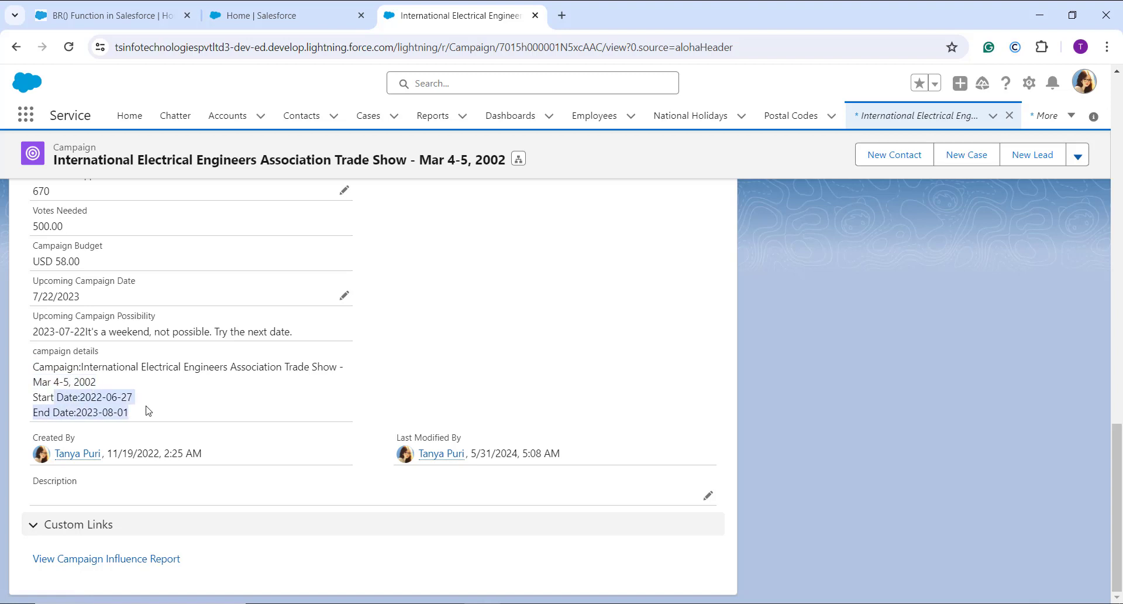
{"action": "left_click", "coordinate": [37, 369]}
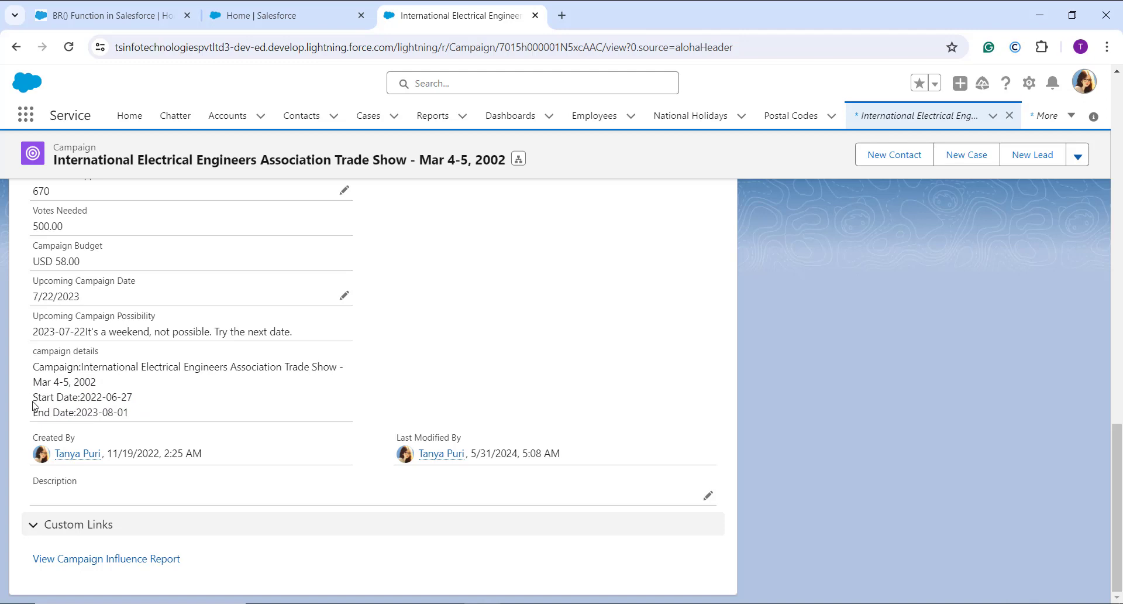
{"action": "scroll", "coordinate": [204, 361], "scroll_direction": "up", "scroll_amount": 12}
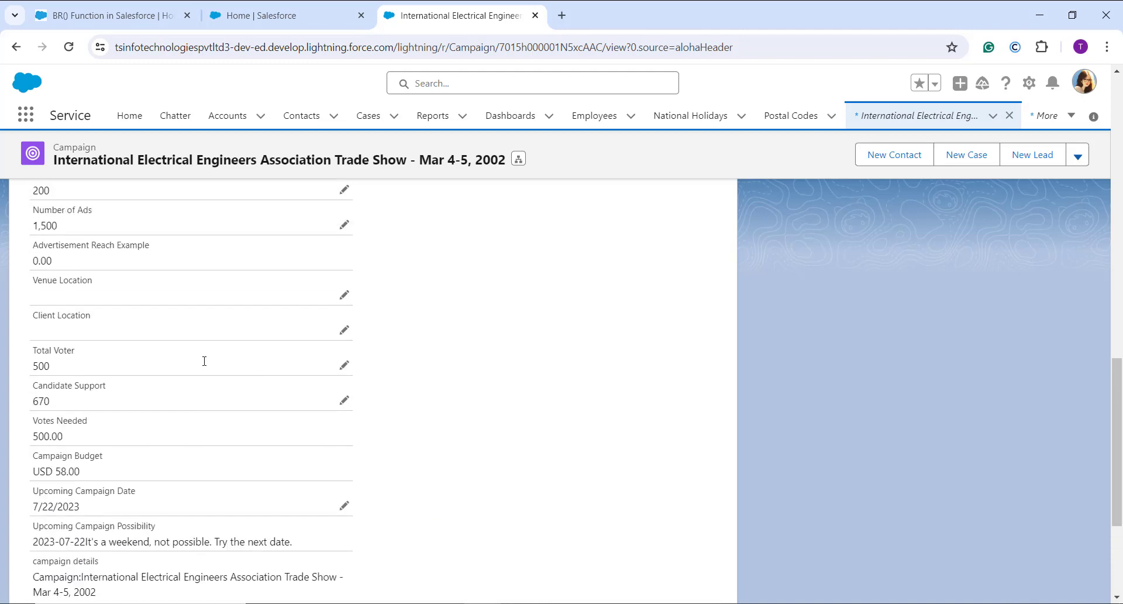
{"action": "scroll", "coordinate": [211, 378], "scroll_direction": "up", "scroll_amount": 4}
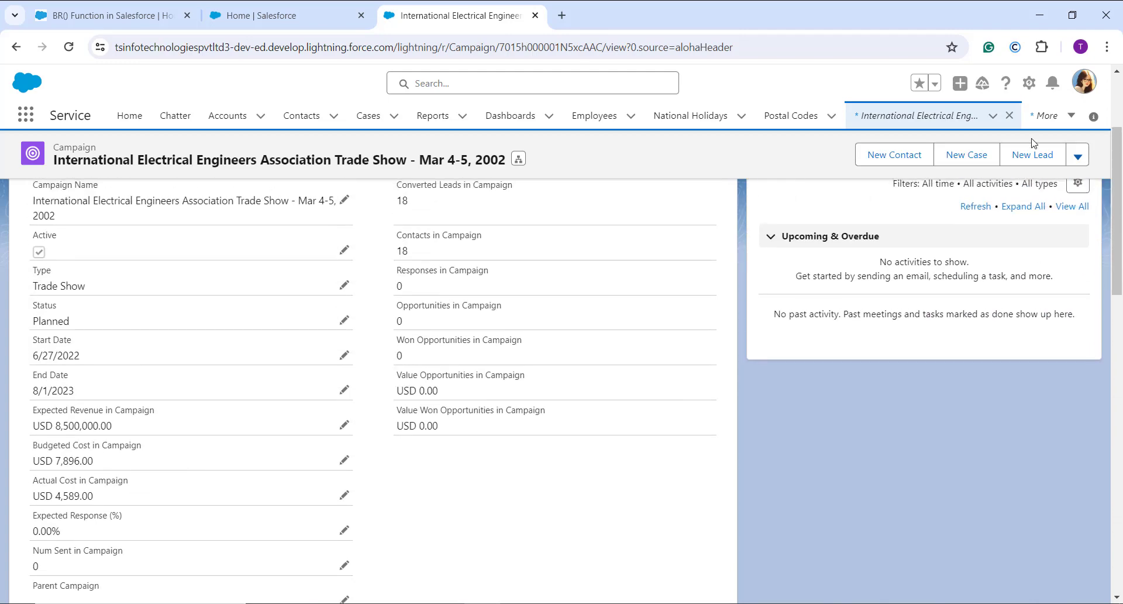
Switch to Salesforce Classic from the profile avatar menu
{"action": "left_click", "coordinate": [1080, 88]}
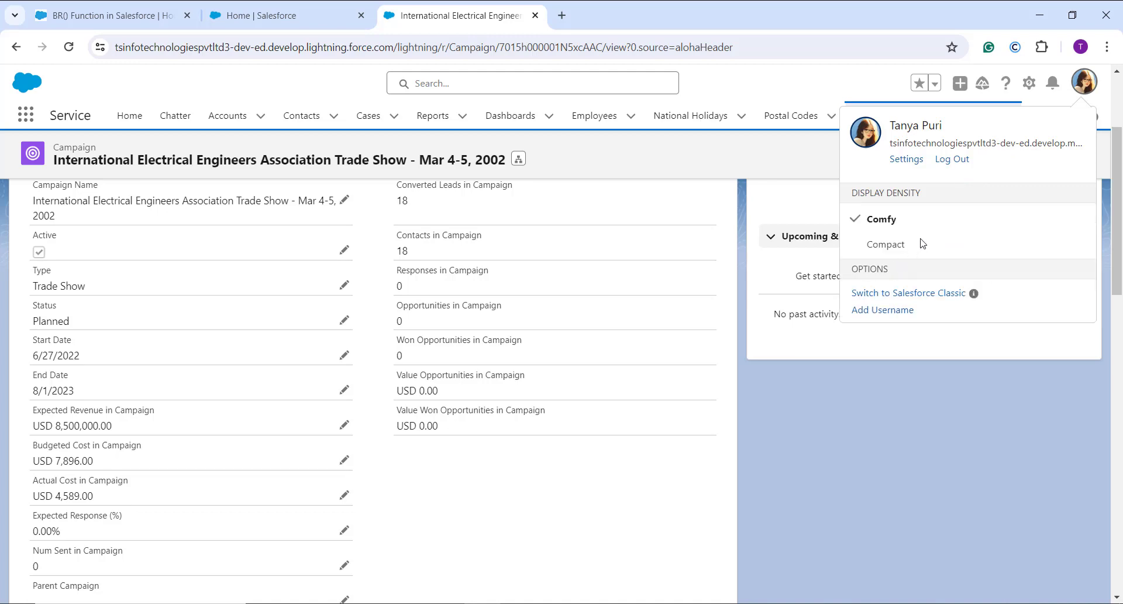
{"action": "left_click", "coordinate": [923, 294]}
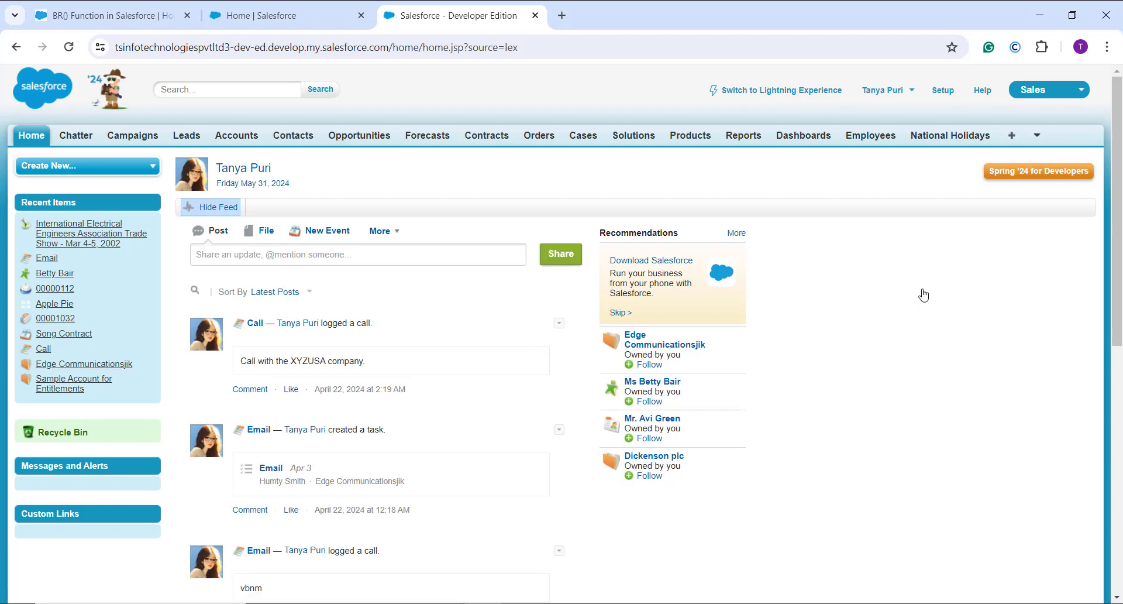
Go to Setup > Customize > Contacts > Fields and scroll to Contact Custom Fields & Relationships
{"action": "left_click", "coordinate": [941, 96]}
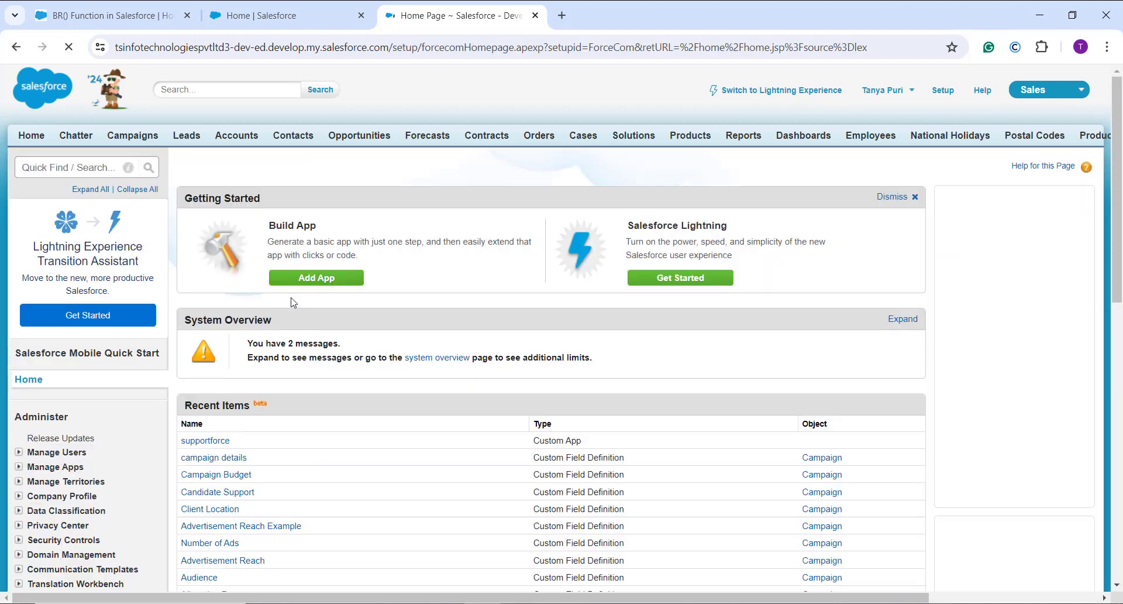
{"action": "scroll", "coordinate": [82, 410], "scroll_direction": "down", "scroll_amount": 10}
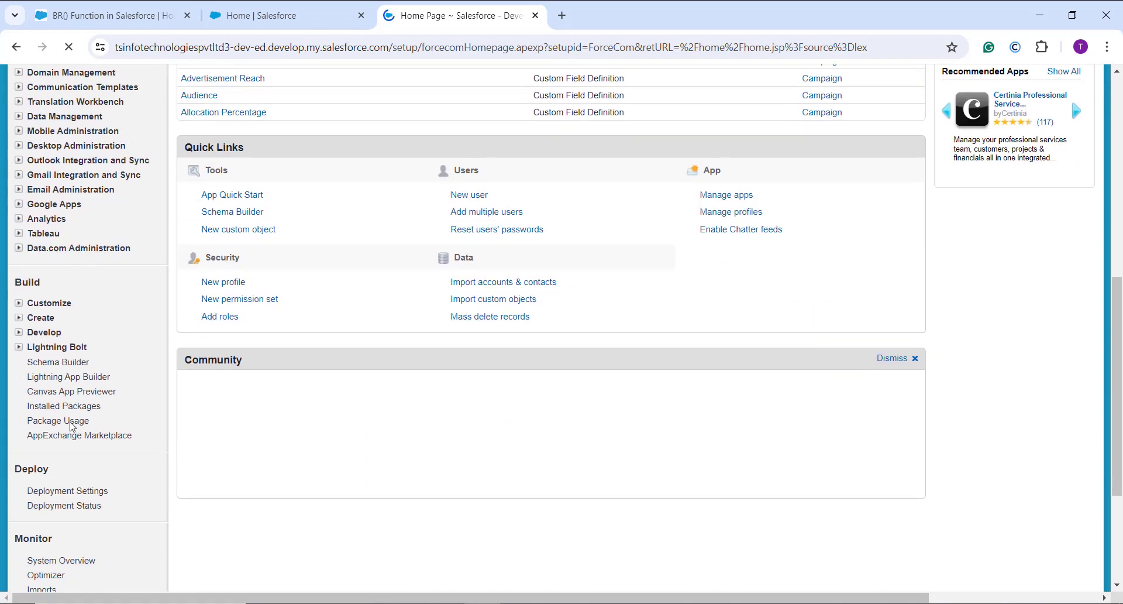
{"action": "left_click", "coordinate": [19, 212]}
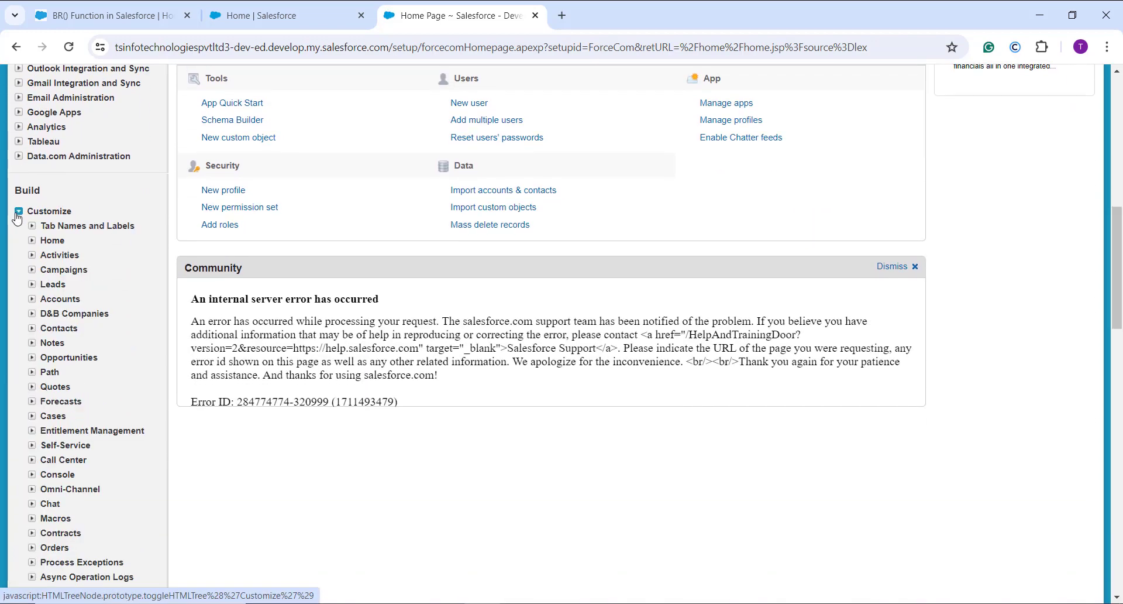
{"action": "scroll", "coordinate": [68, 370], "scroll_direction": "down", "scroll_amount": 1}
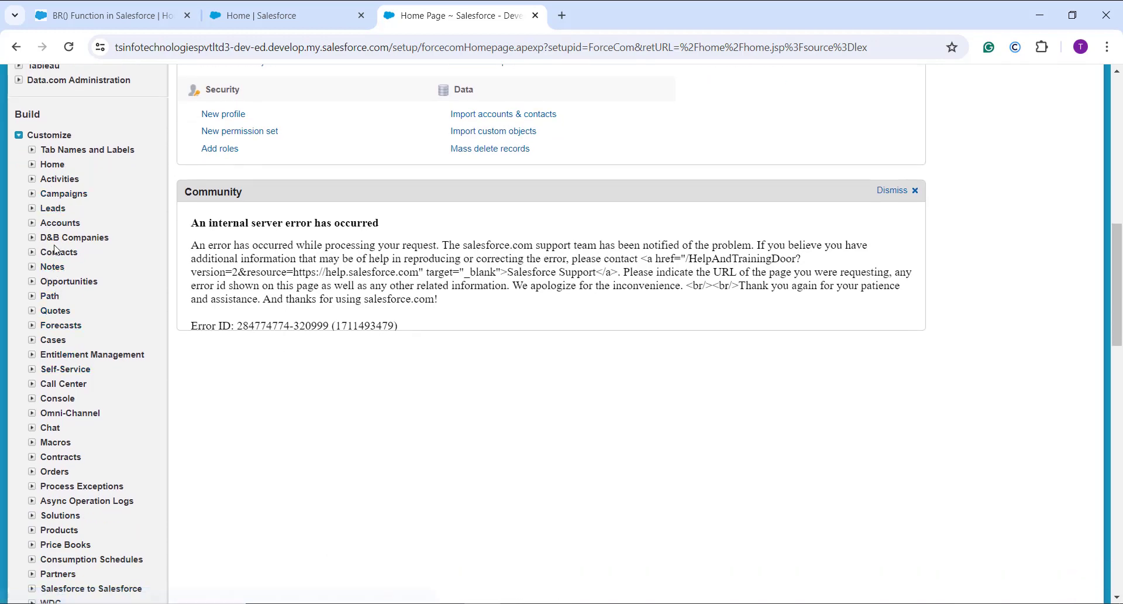
{"action": "left_click", "coordinate": [32, 253]}
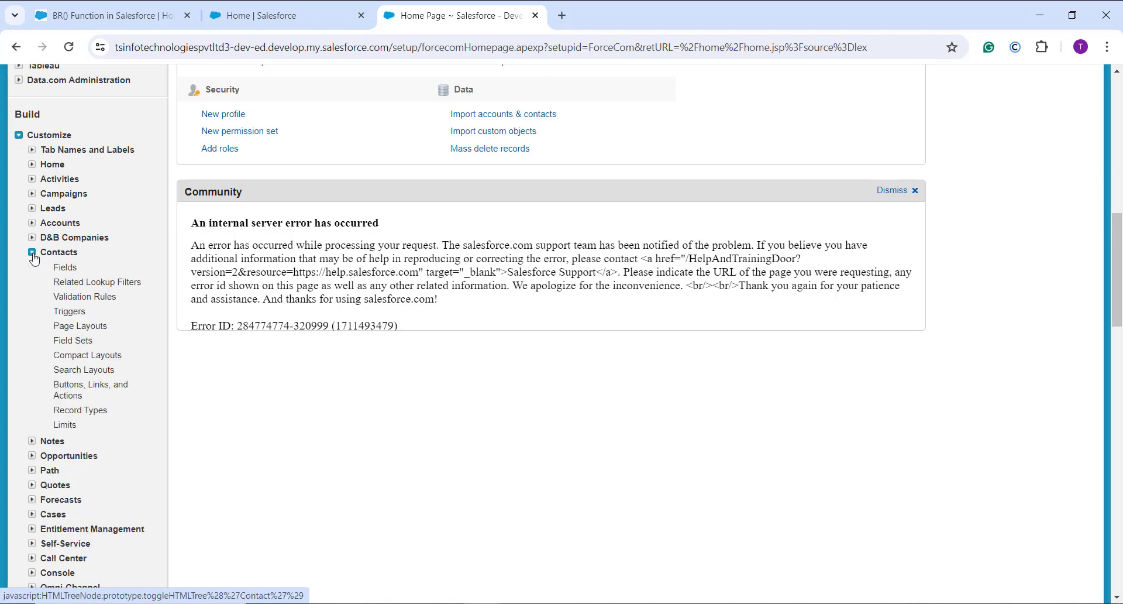
{"action": "left_click", "coordinate": [65, 268]}
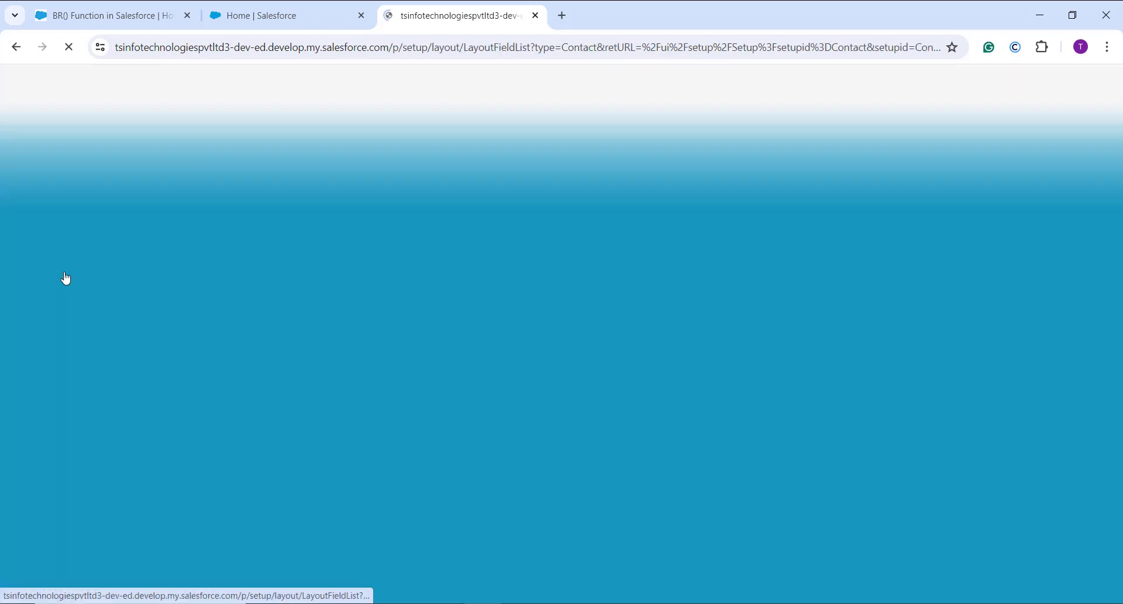
{"action": "scroll", "coordinate": [304, 314], "scroll_direction": "down", "scroll_amount": 4}
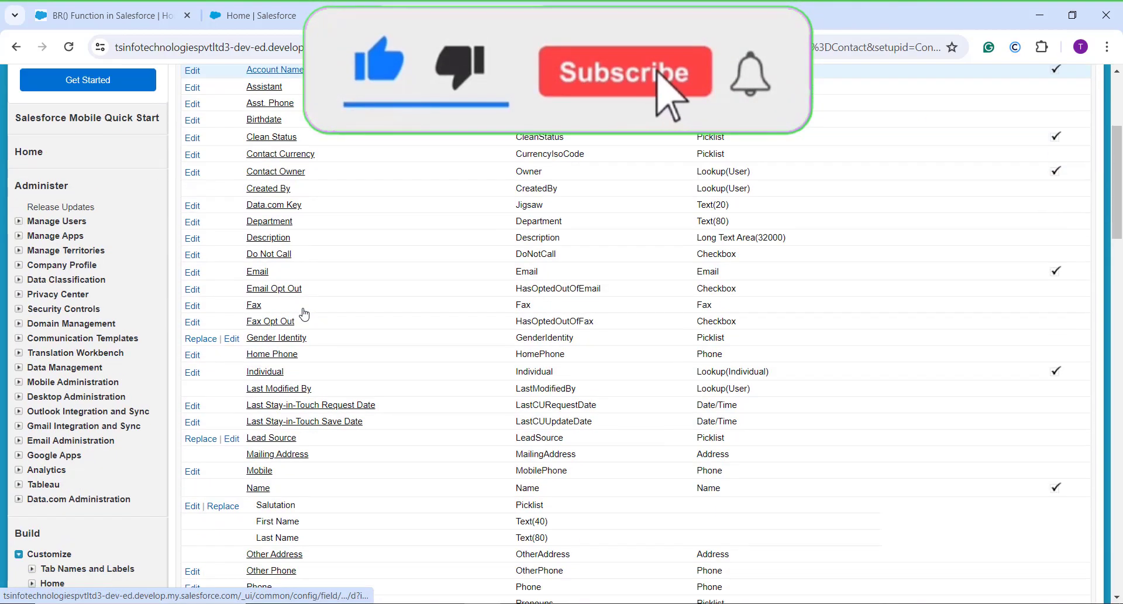
{"action": "scroll", "coordinate": [304, 314], "scroll_direction": "down", "scroll_amount": 7}
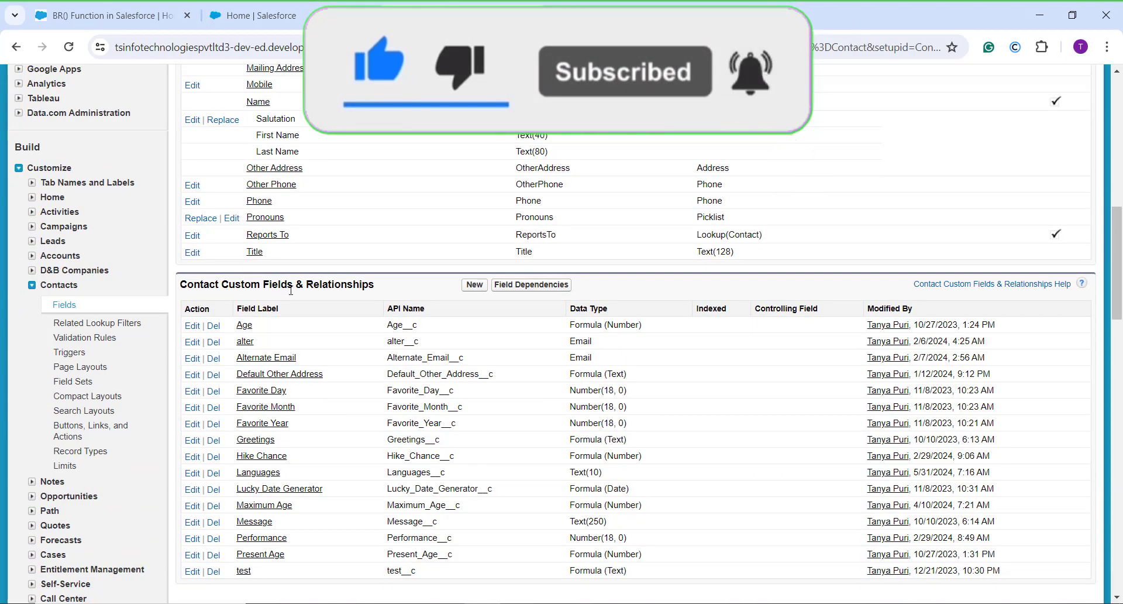
Start a new Contact formula field labelled 'Contact Personal Details' with a Text return type
{"action": "left_click", "coordinate": [475, 285]}
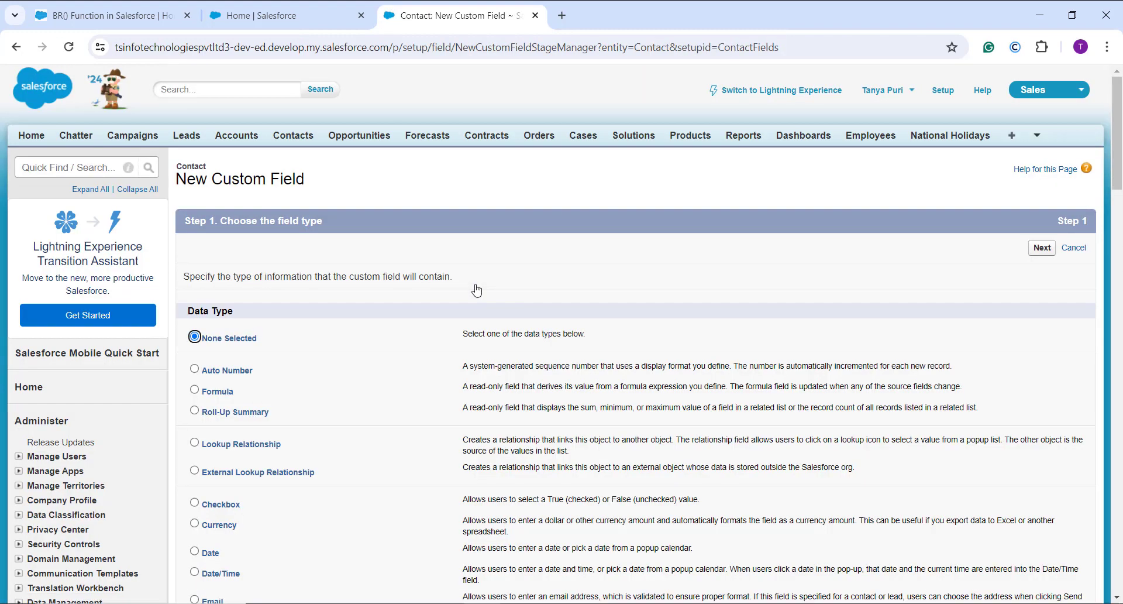
{"action": "left_click", "coordinate": [213, 396]}
{"action": "left_click", "coordinate": [1044, 248]}
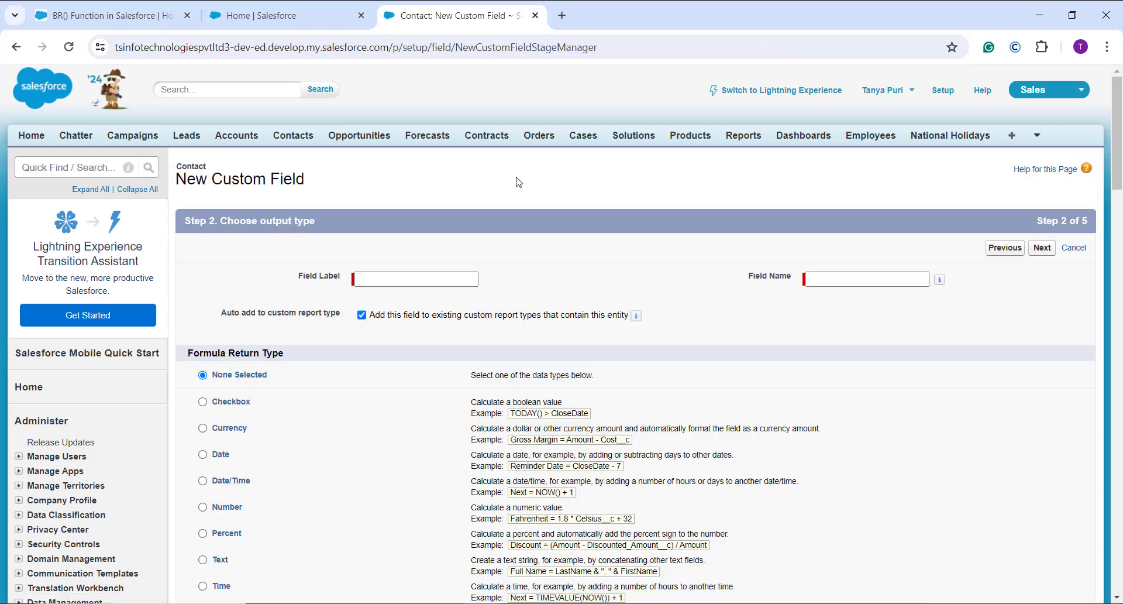
{"action": "left_click", "coordinate": [370, 281]}
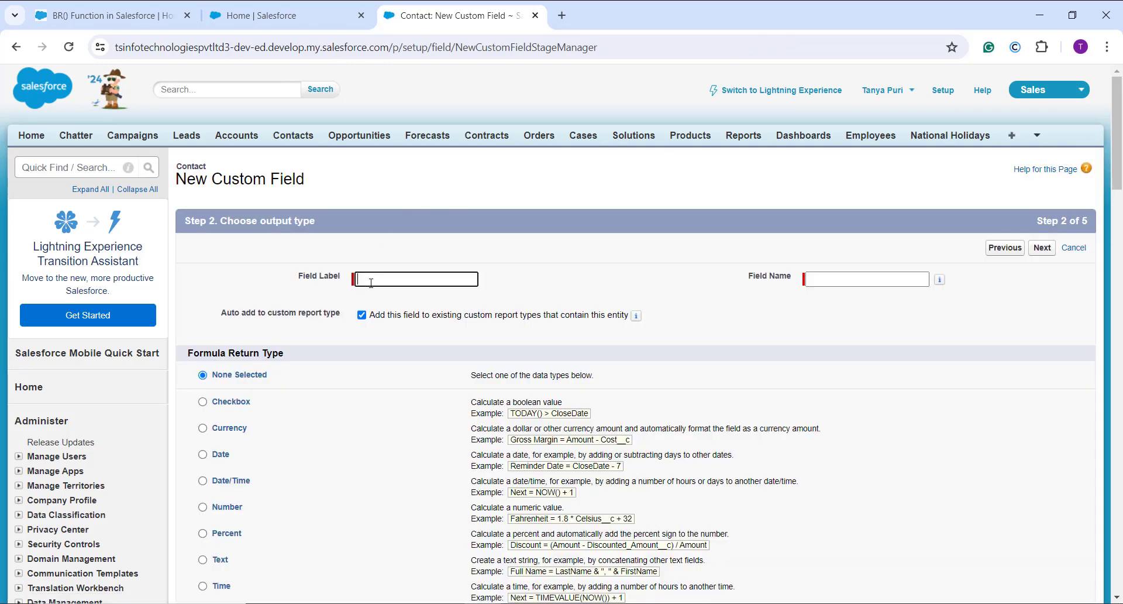
{"action": "type", "text": "Contact Perso"}
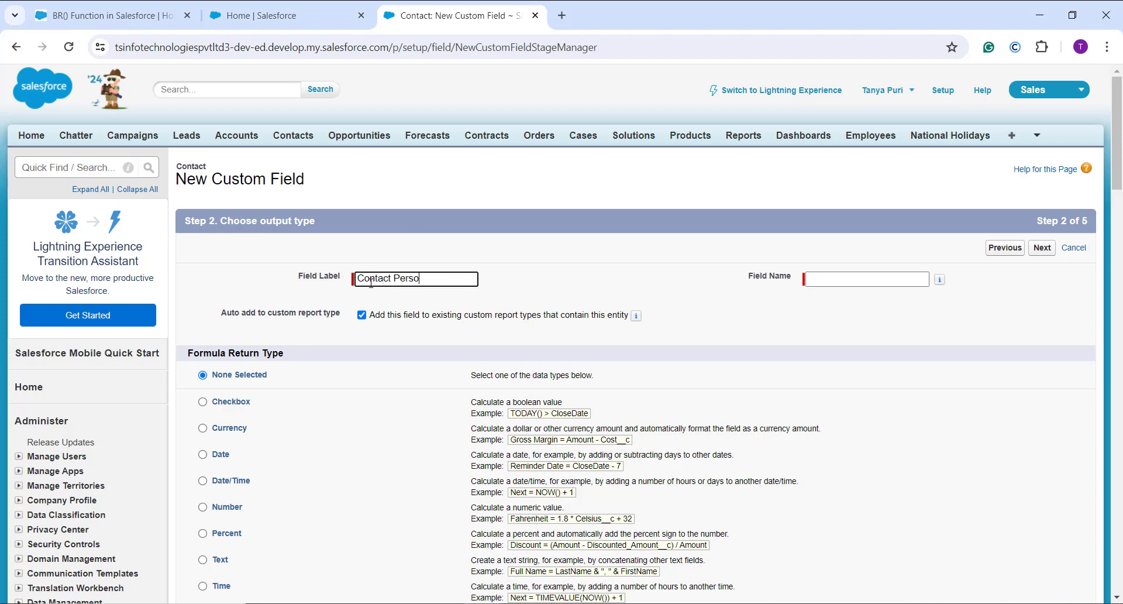
{"action": "type", "text": "nal Details"}
{"action": "left_click", "coordinate": [394, 385]}
{"action": "scroll", "coordinate": [395, 385], "scroll_direction": "down", "scroll_amount": 5}
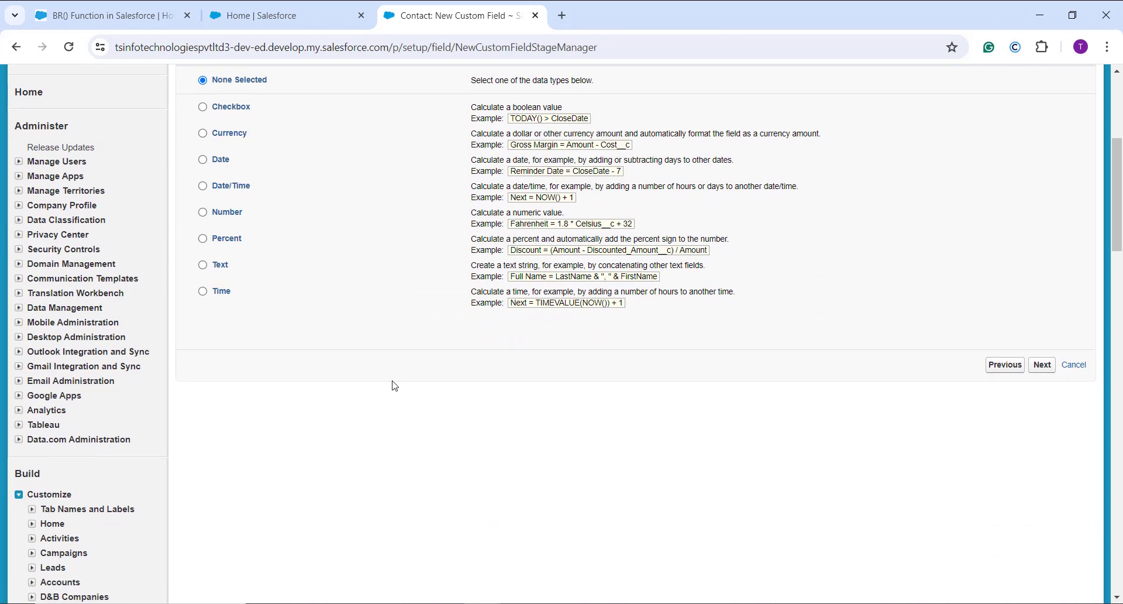
{"action": "left_click", "coordinate": [213, 265]}
{"action": "left_click", "coordinate": [1049, 368]}
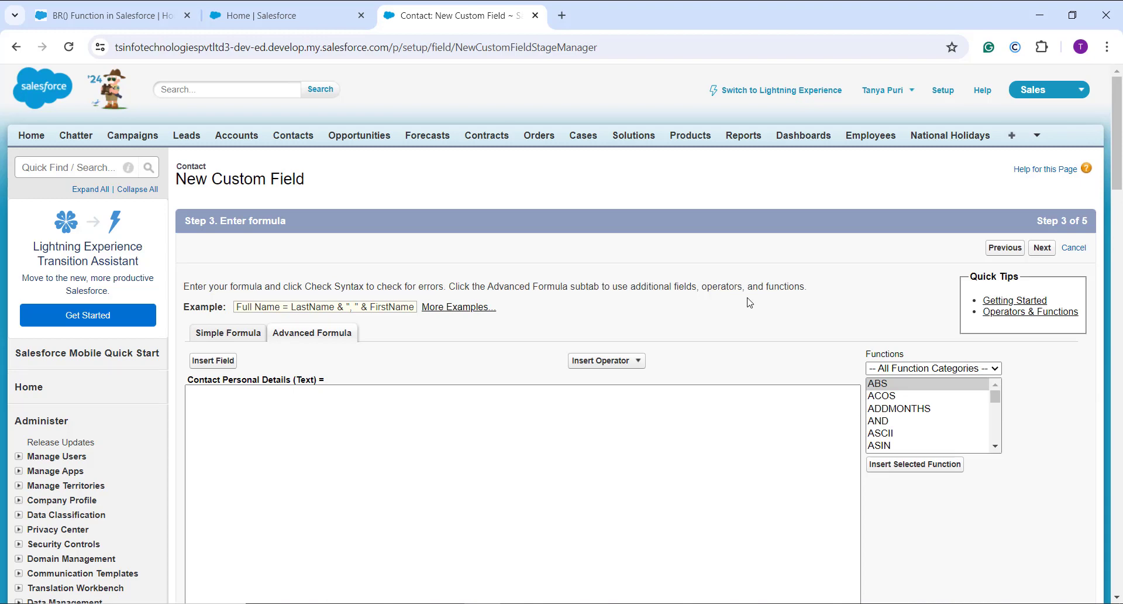
Filter the formula functions to Text and select BR to view its description
{"action": "left_click", "coordinate": [939, 367]}
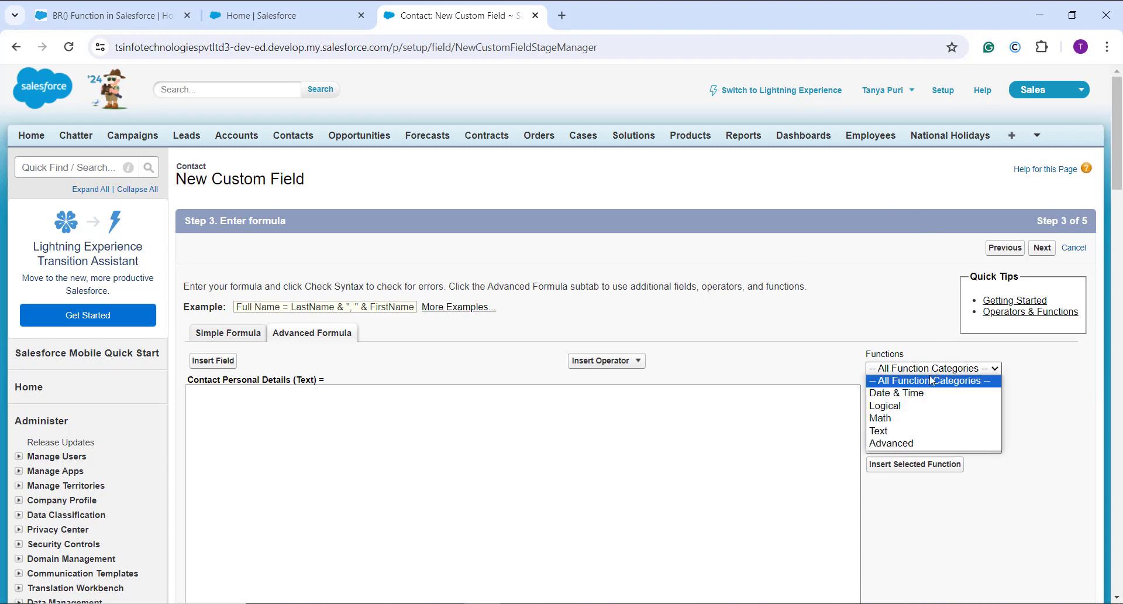
{"action": "left_click", "coordinate": [909, 435]}
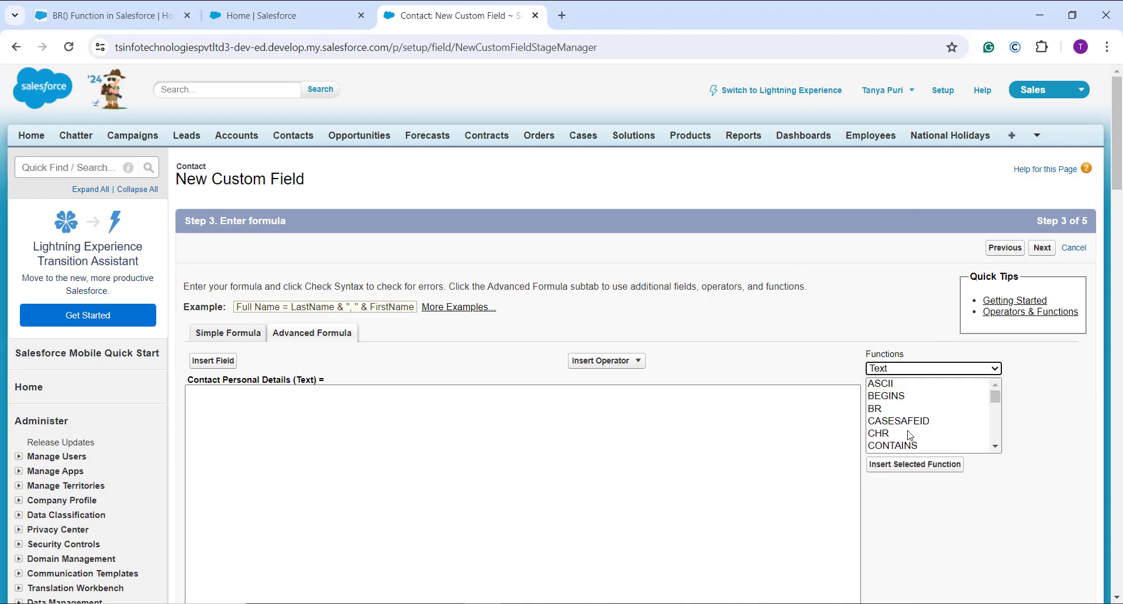
{"action": "left_click", "coordinate": [902, 410]}
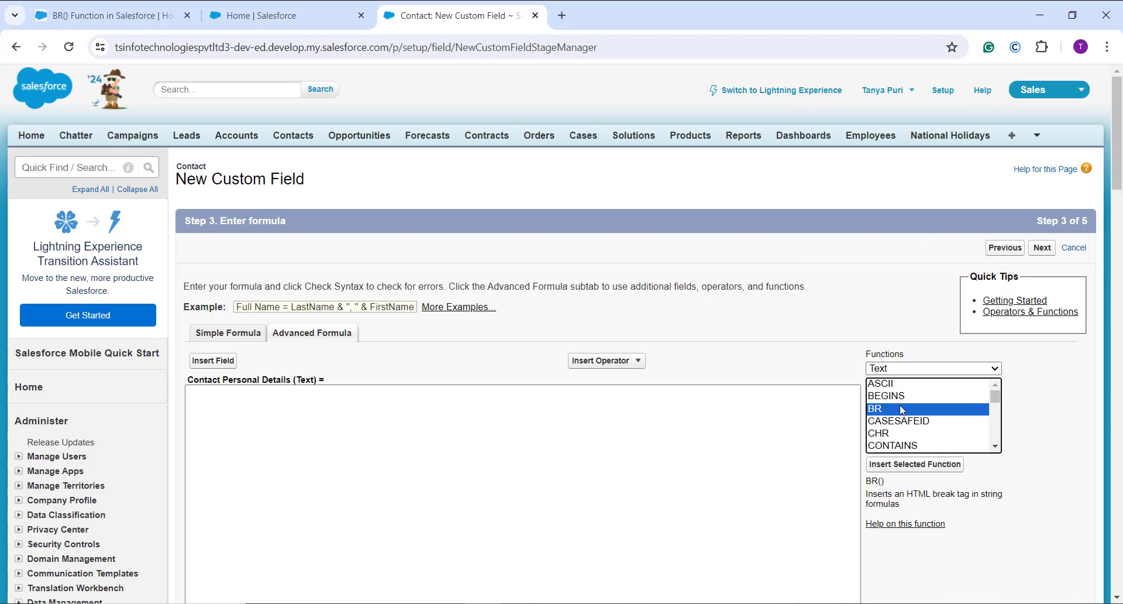
Paste the Name/DOB/Language Known formula joined with BR() and check its syntax
{"action": "left_click", "coordinate": [548, 456]}
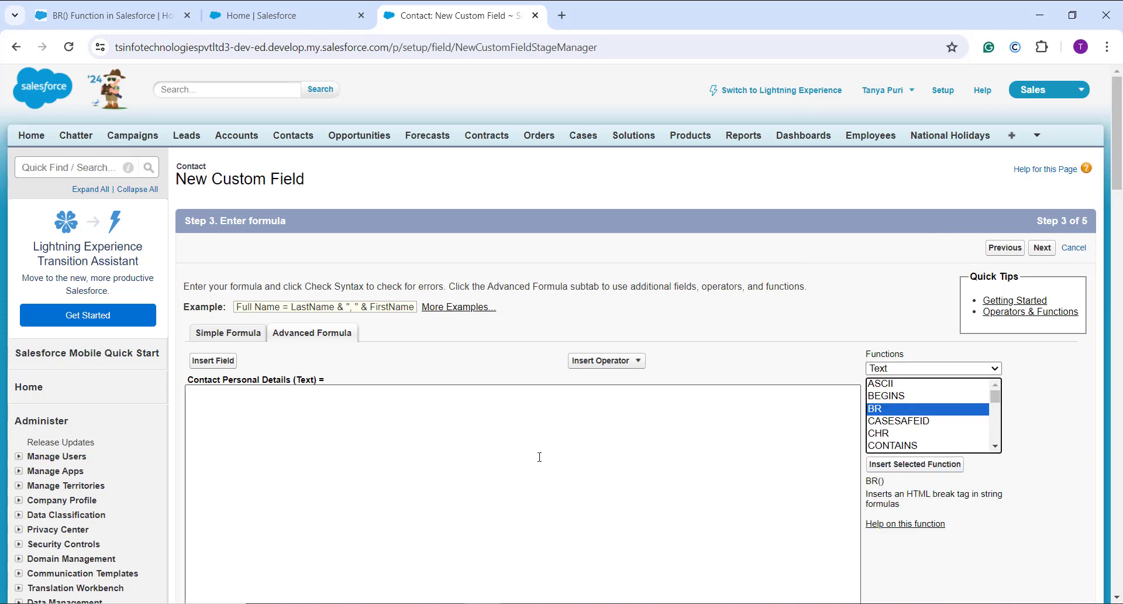
{"action": "left_click", "coordinate": [406, 478]}
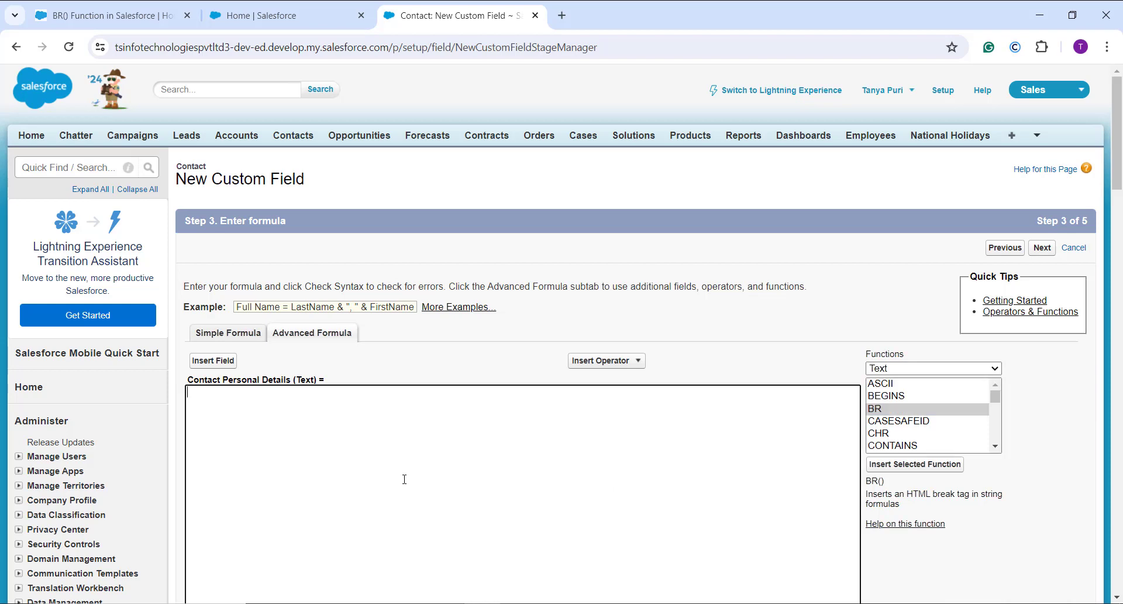
{"action": "type", "text": "\"Name:\" & FirstName  & BR() & \"DOB:\"  &  TEXT( Birthdate ) & BR() &  \"Language Known\" & Languages__c"}
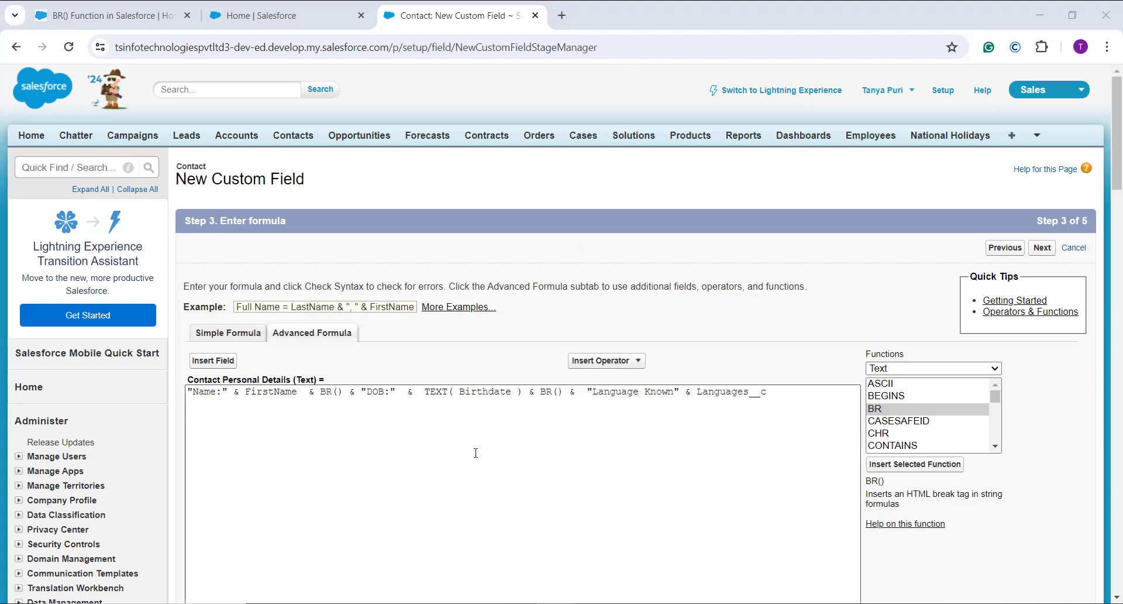
{"action": "scroll", "coordinate": [476, 457], "scroll_direction": "down", "scroll_amount": 4}
{"action": "scroll", "coordinate": [476, 450], "scroll_direction": "down", "scroll_amount": 4}
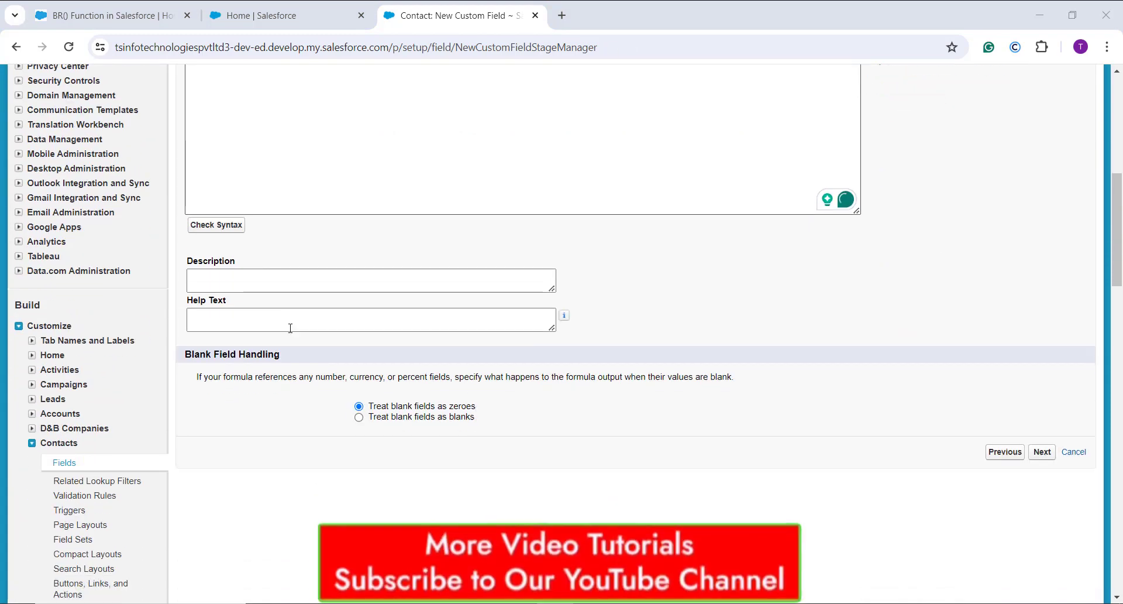
{"action": "left_click", "coordinate": [224, 228]}
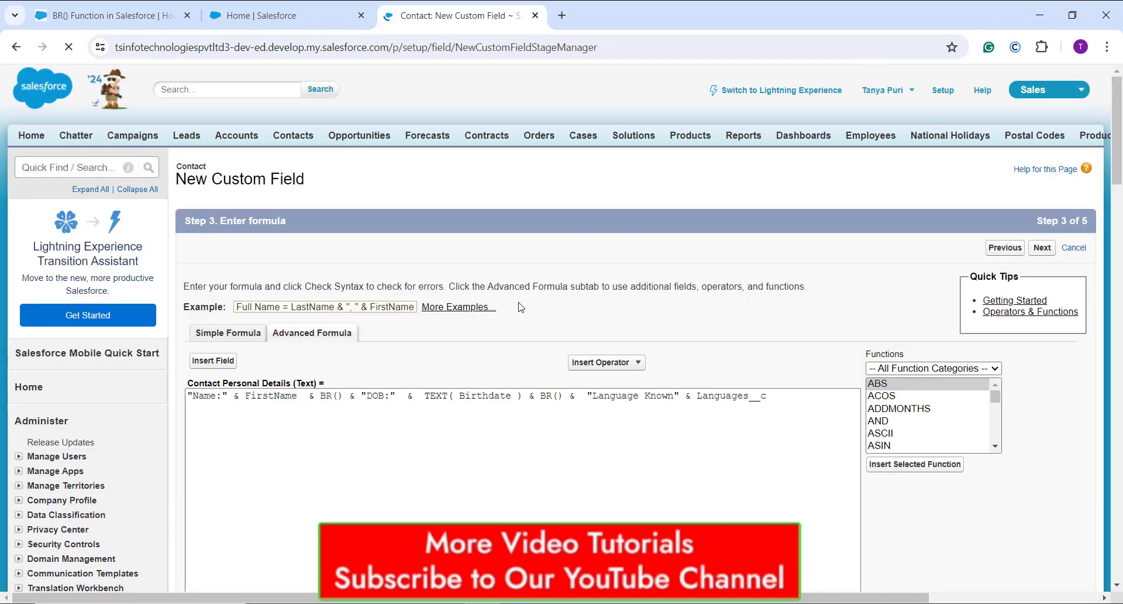
{"action": "scroll", "coordinate": [520, 306], "scroll_direction": "down", "scroll_amount": 3}
{"action": "scroll", "coordinate": [520, 307], "scroll_direction": "down", "scroll_amount": 2}
{"action": "scroll", "coordinate": [521, 307], "scroll_direction": "up", "scroll_amount": 2}
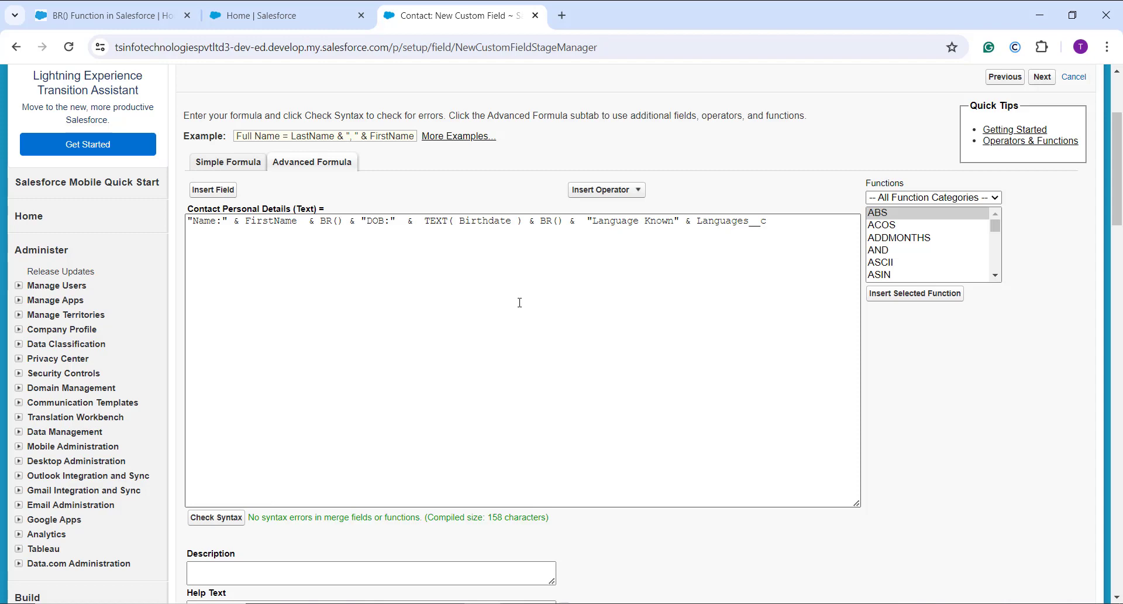
{"action": "scroll", "coordinate": [520, 303], "scroll_direction": "up", "scroll_amount": 2}
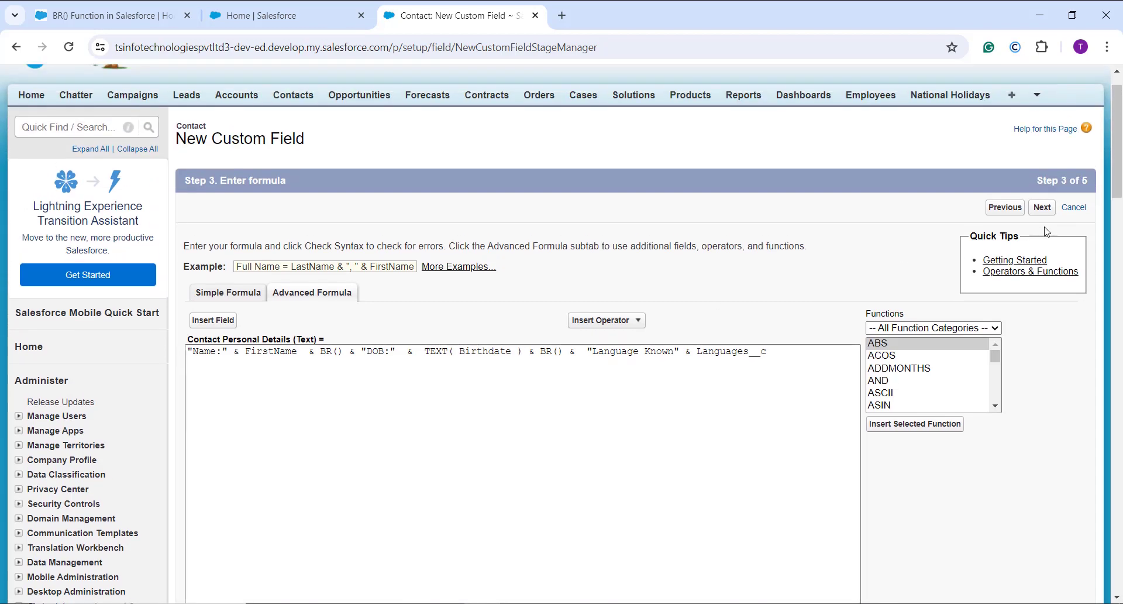
Save the field with default field-level security on all four Contact page layouts
{"action": "left_click", "coordinate": [1042, 208]}
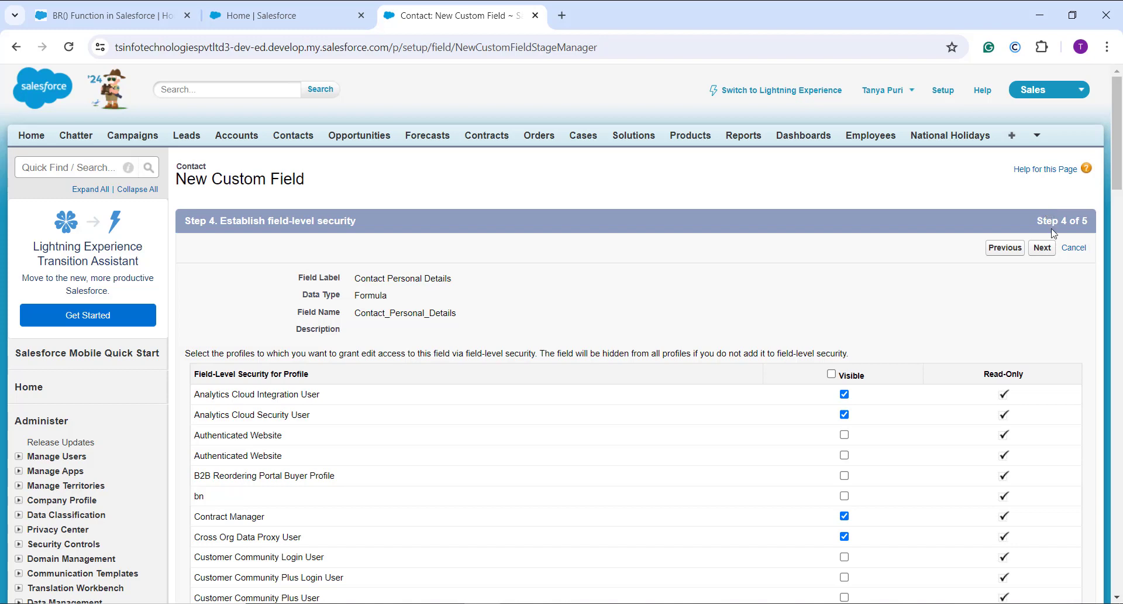
{"action": "left_click", "coordinate": [1050, 249]}
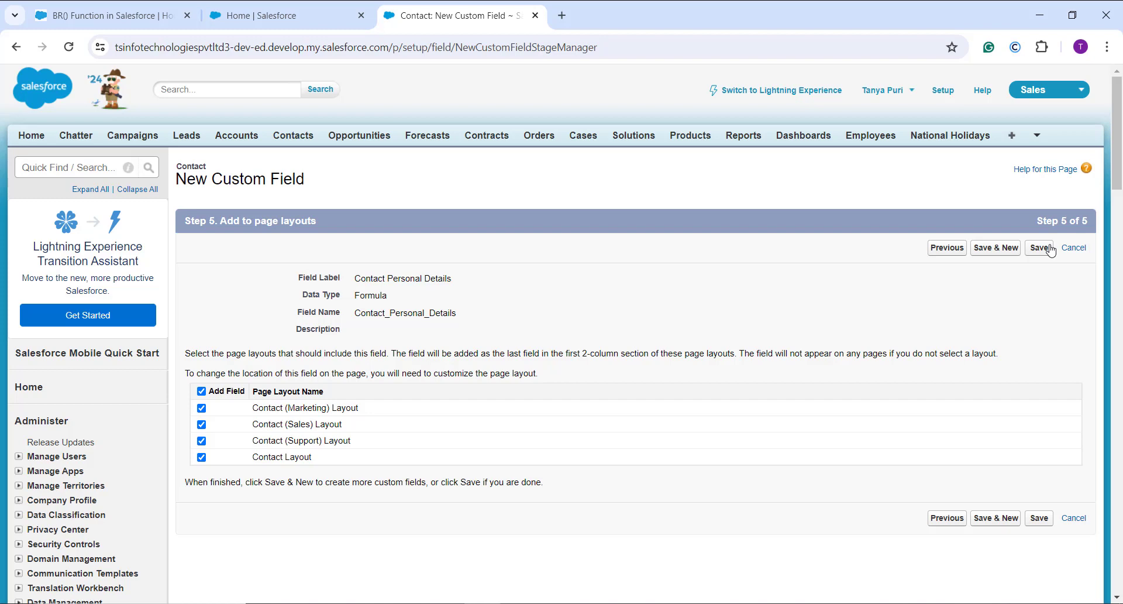
{"action": "left_click", "coordinate": [1049, 250]}
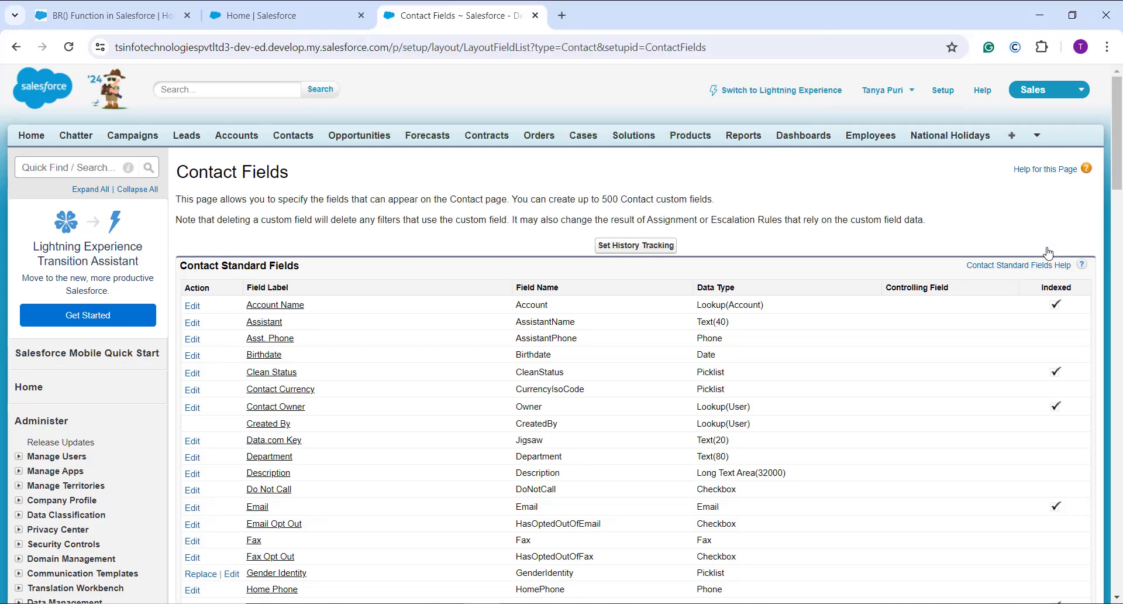
Open a recent contact from the Contacts tab and find its Contact Personal Details field
{"action": "left_click", "coordinate": [301, 139]}
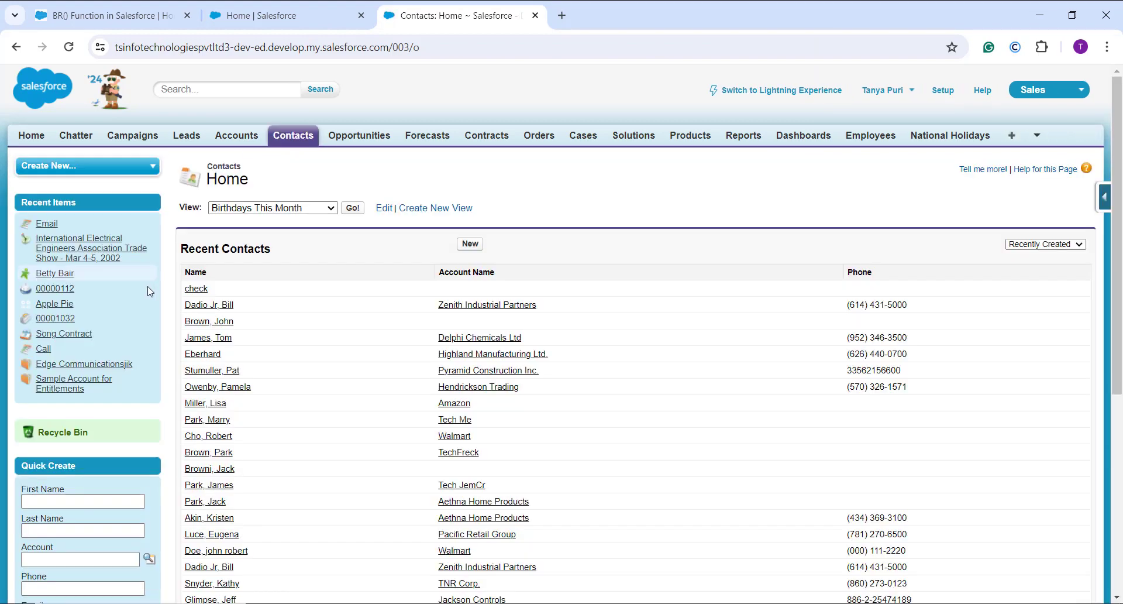
{"action": "left_click", "coordinate": [210, 305]}
{"action": "scroll", "coordinate": [386, 349], "scroll_direction": "down", "scroll_amount": 3}
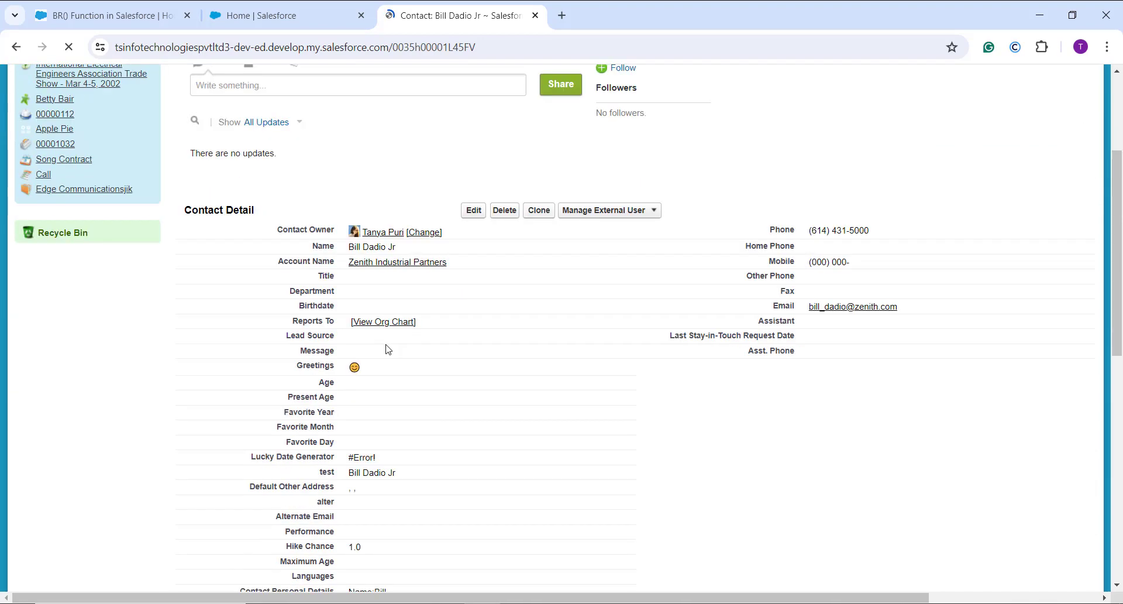
{"action": "scroll", "coordinate": [386, 350], "scroll_direction": "down", "scroll_amount": 3}
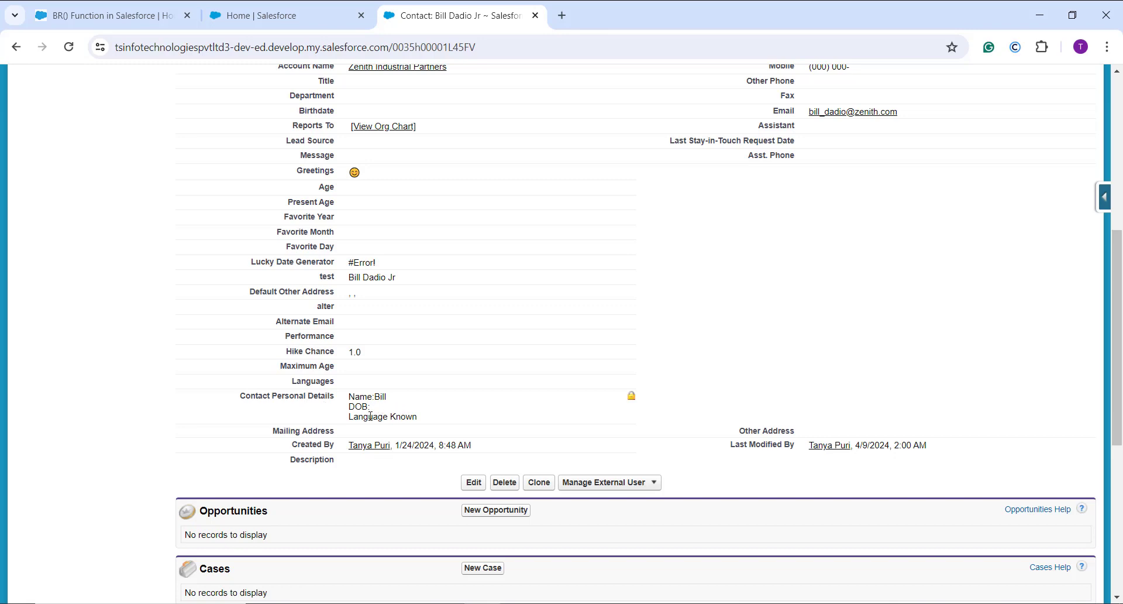
{"action": "scroll", "coordinate": [447, 419], "scroll_direction": "up", "scroll_amount": 1}
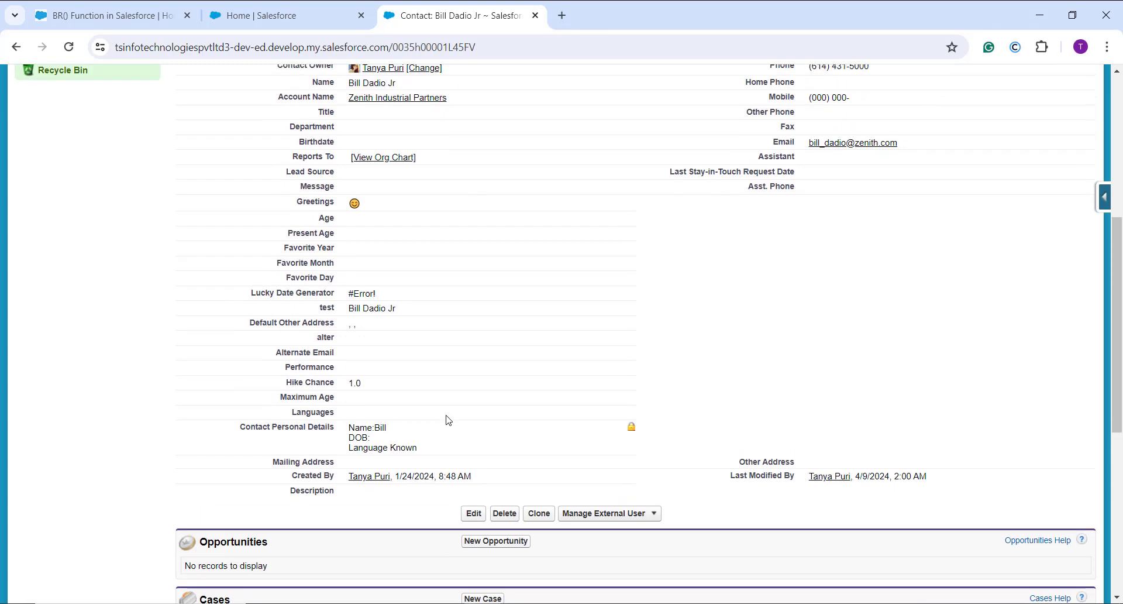
Set the contact's Languages to 'English', save, and check the updated Contact Personal Details
{"action": "double_click", "coordinate": [435, 416]}
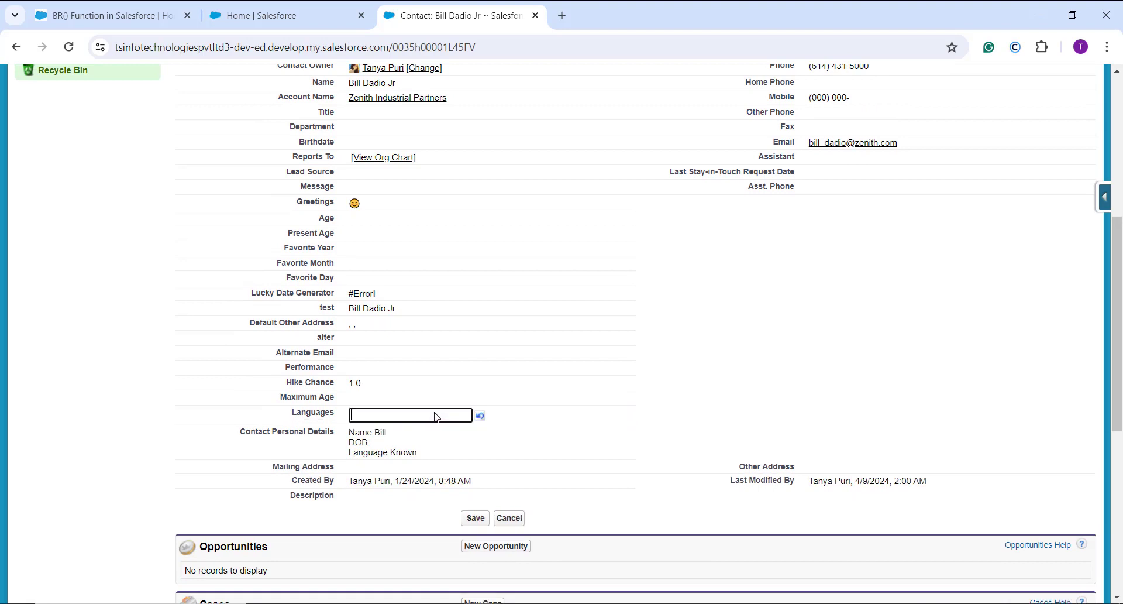
{"action": "type", "text": "En"}
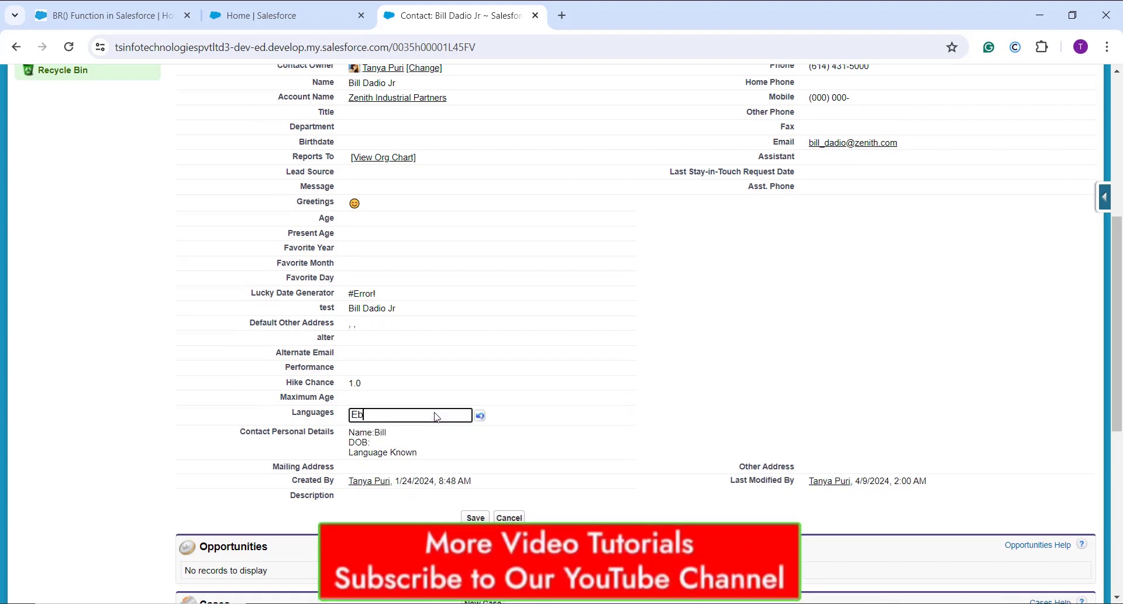
{"action": "key", "text": "BackSpace"}
{"action": "type", "text": "nglish"}
{"action": "left_click", "coordinate": [477, 517]}
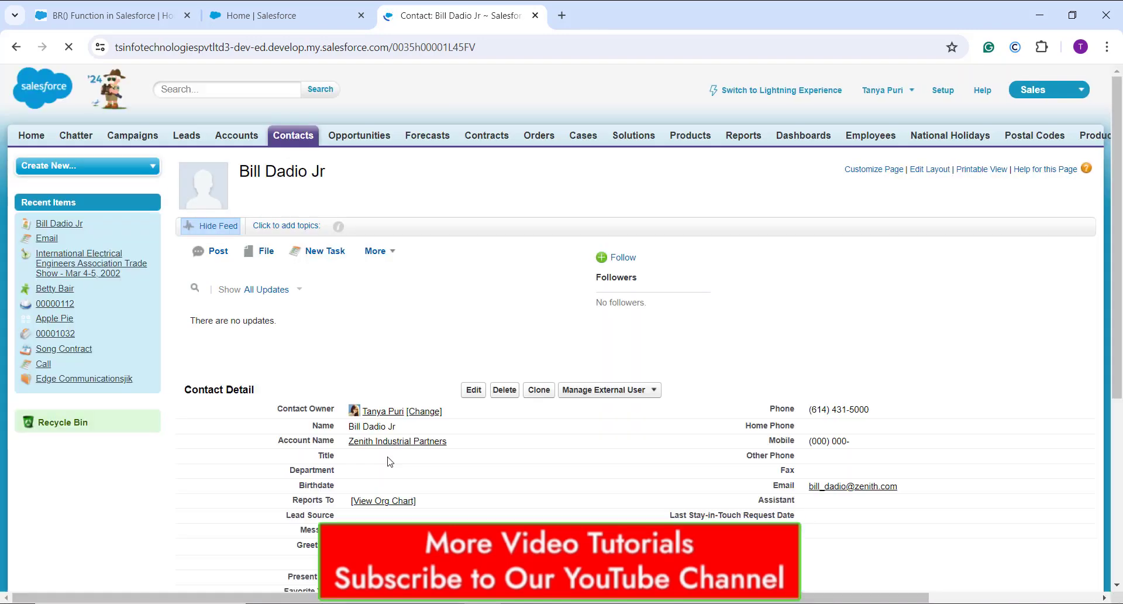
{"action": "scroll", "coordinate": [386, 457], "scroll_direction": "down", "scroll_amount": 5}
{"action": "scroll", "coordinate": [390, 456], "scroll_direction": "down", "scroll_amount": 1}
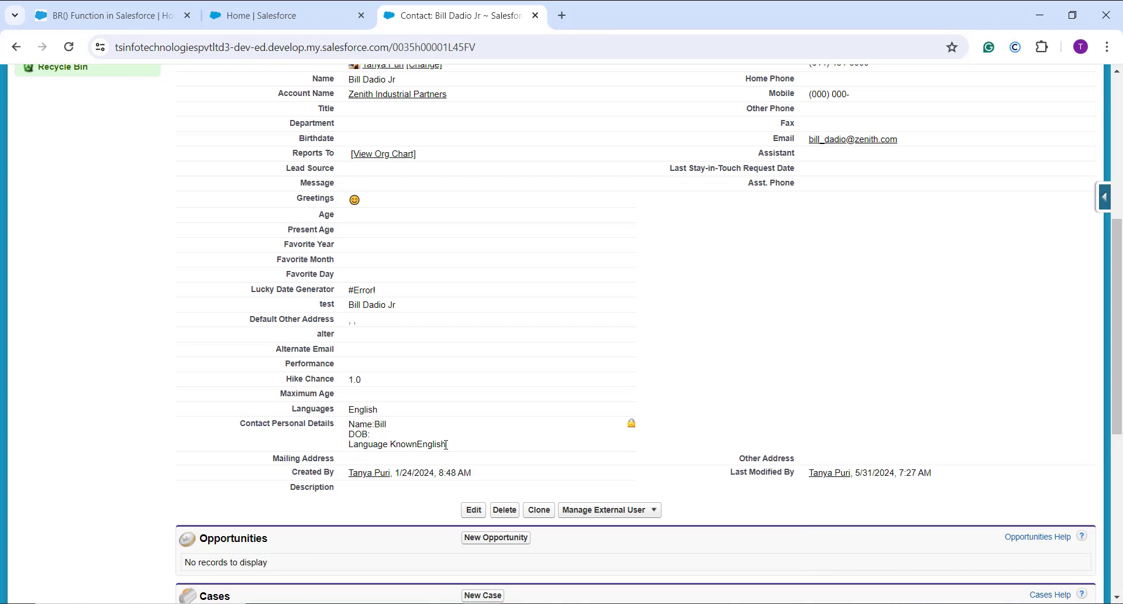
{"action": "scroll", "coordinate": [446, 444], "scroll_direction": "up", "scroll_amount": 6}
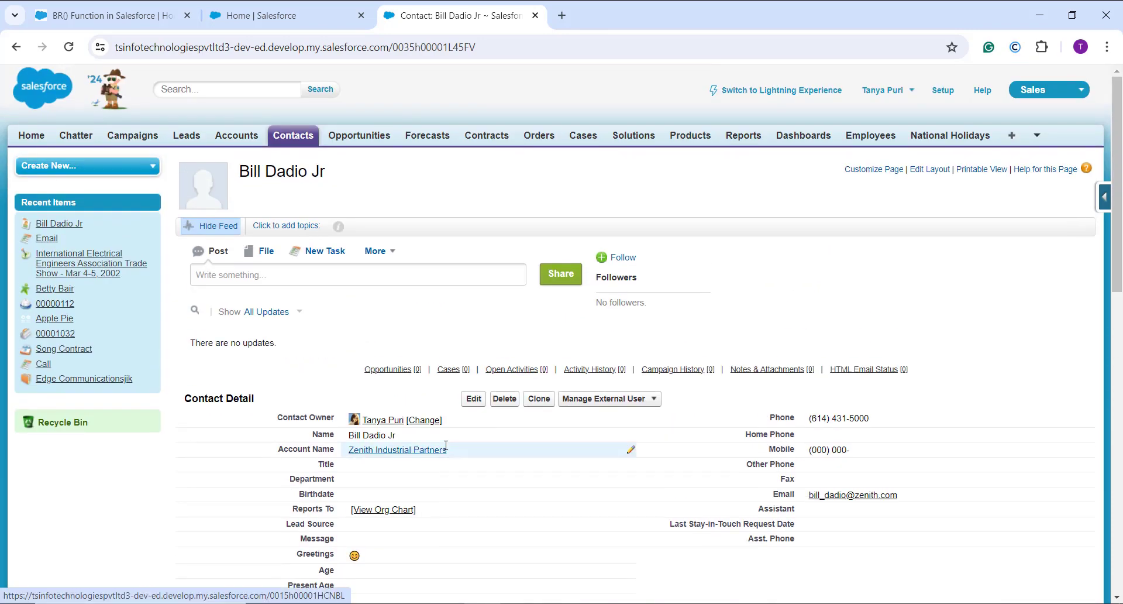
{"action": "mouse_move", "coordinate": [445, 446]}
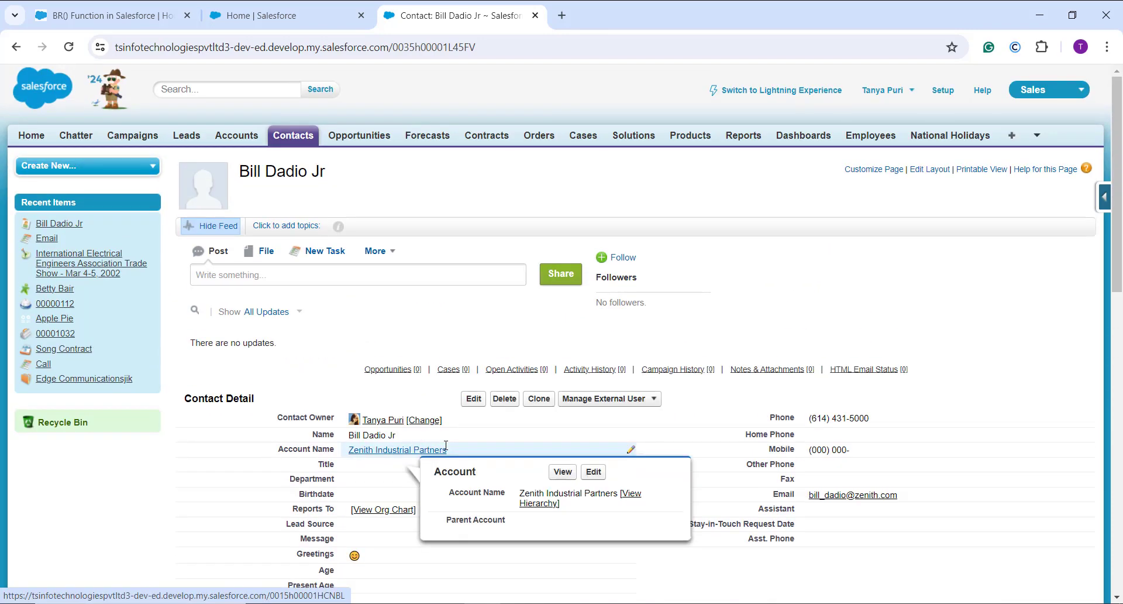